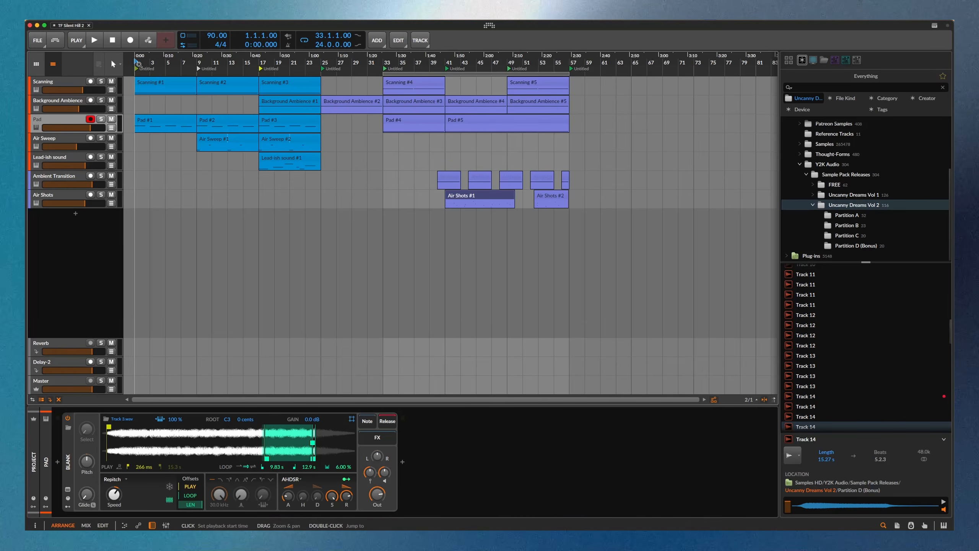
Step: Solo the Scanning track and compare its sound with the EQ+ device bypassed and active
scroll(135, 61, up, 3)
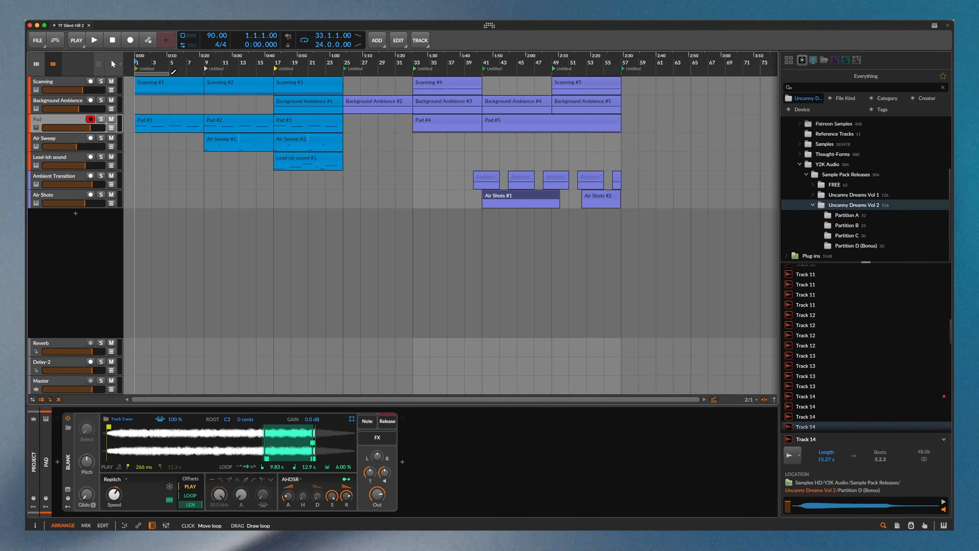
click(329, 75)
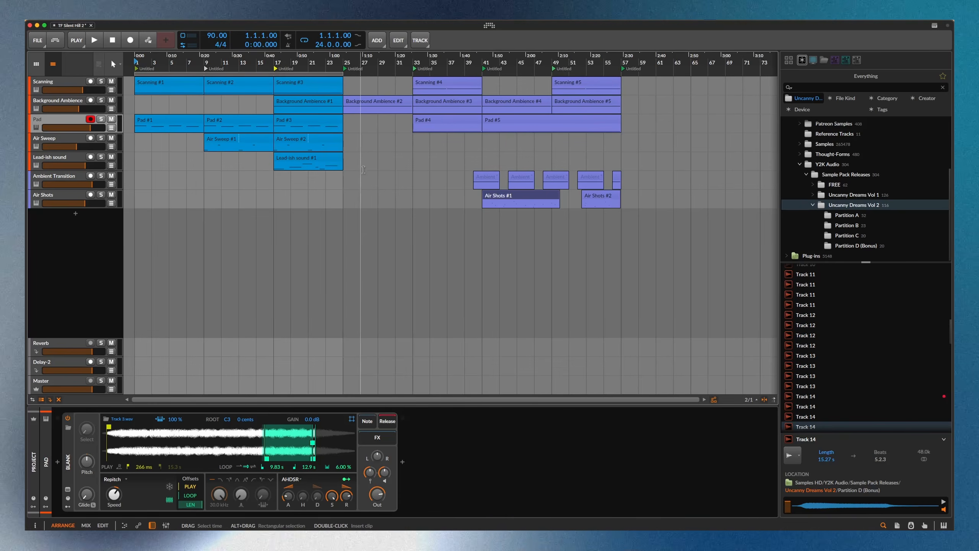
click(66, 85)
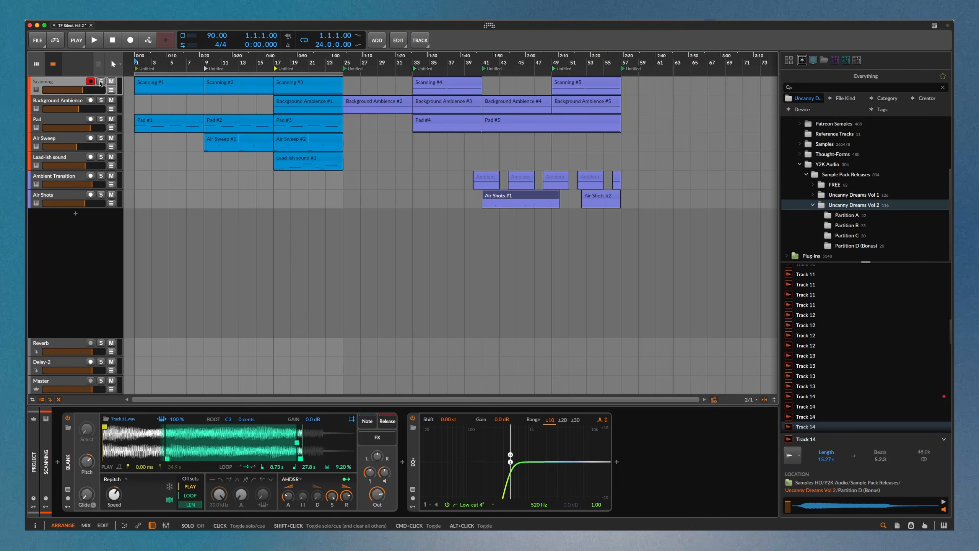
click(101, 81)
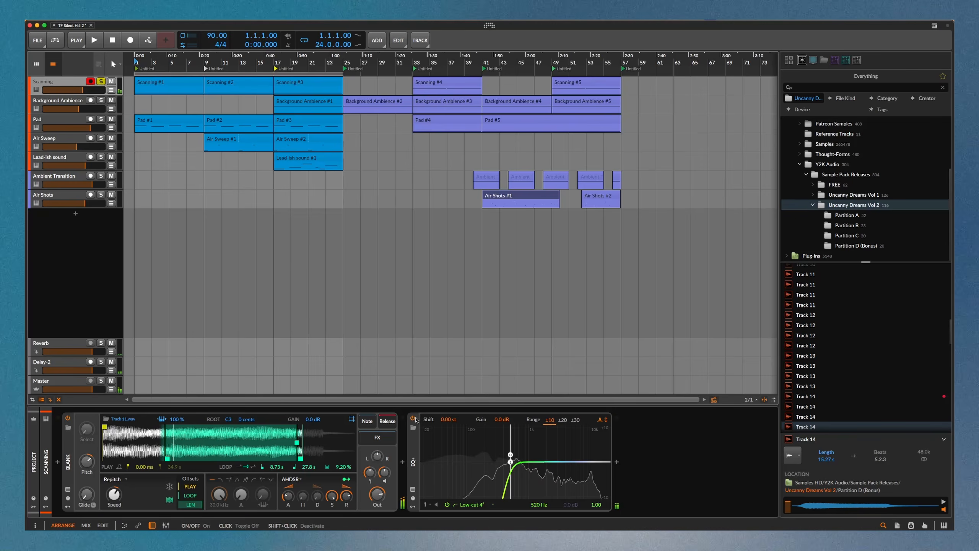
click(413, 418)
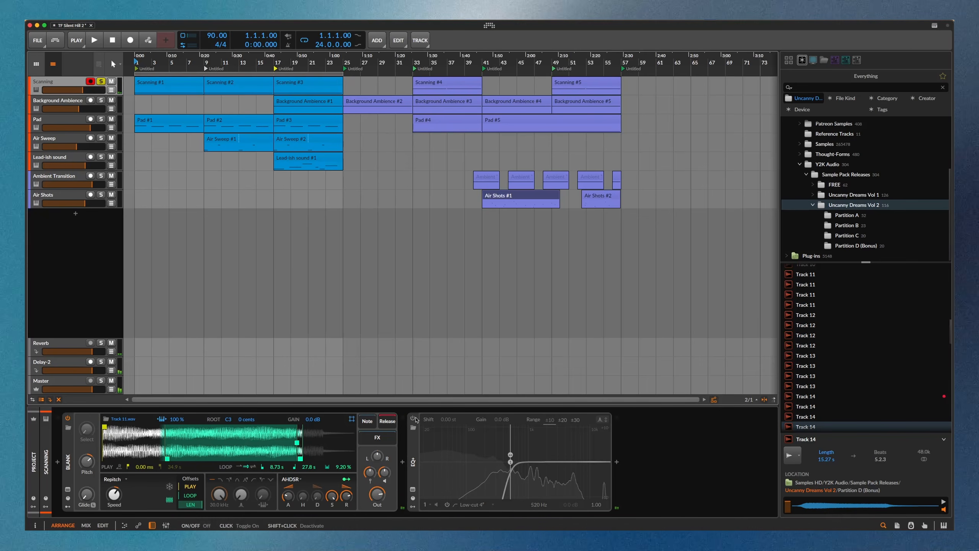
click(414, 419)
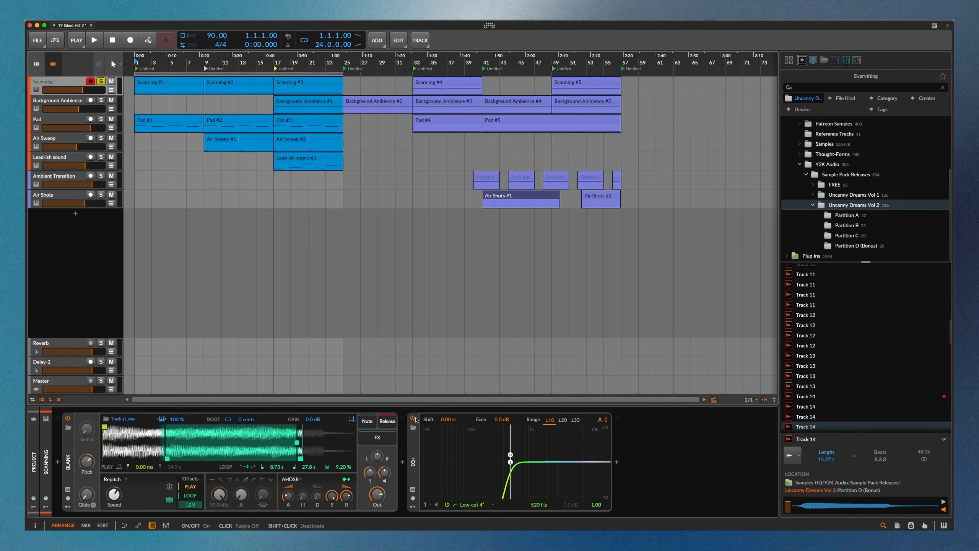
Step: Show the track inspector and view the Scanning channel's sends and level in the mixer before returning to the arrangement
key(i)
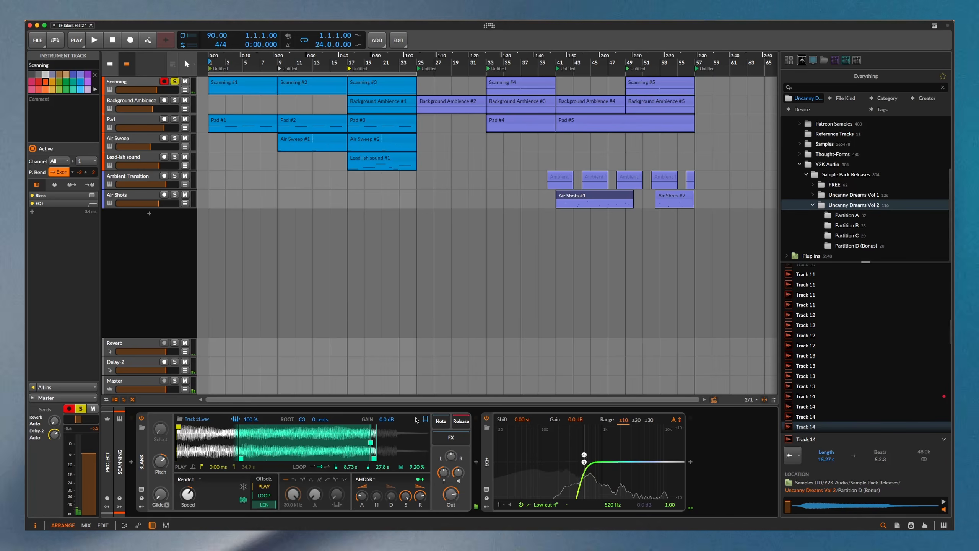
key(alt+2)
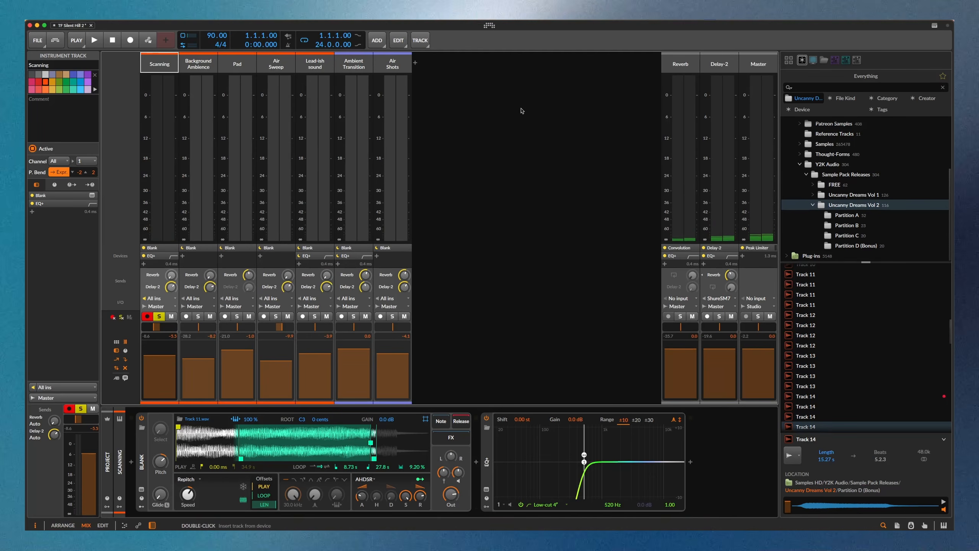
key(alt+1)
Step: Examine the notes of the Scanning #1 clip in the note editor and return to the arrangement
click(265, 84)
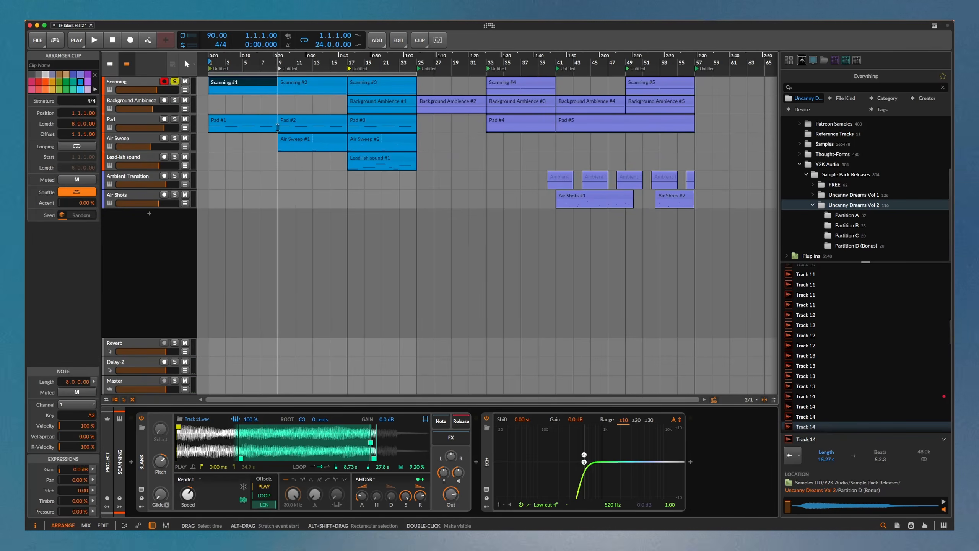
key(alt+3)
scroll(281, 137, up, 1)
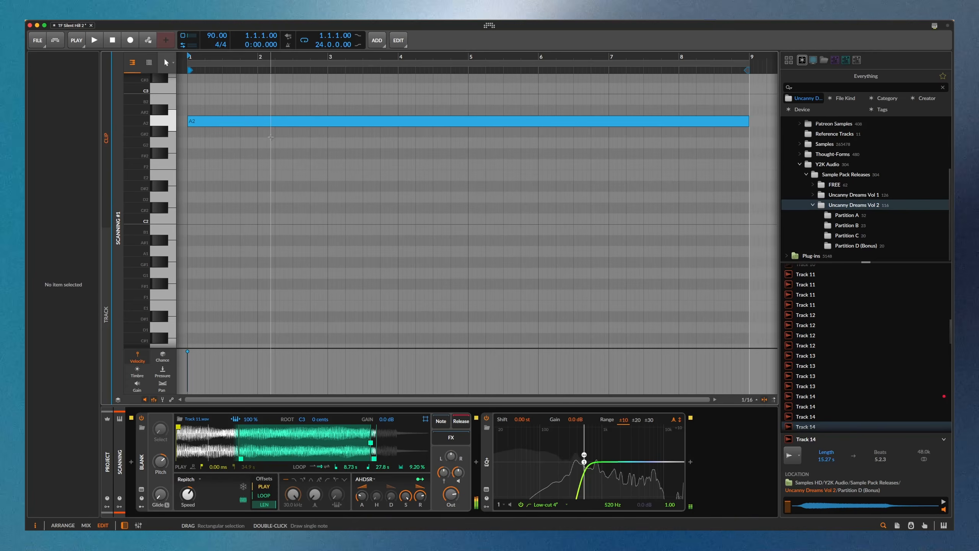
key(alt+2)
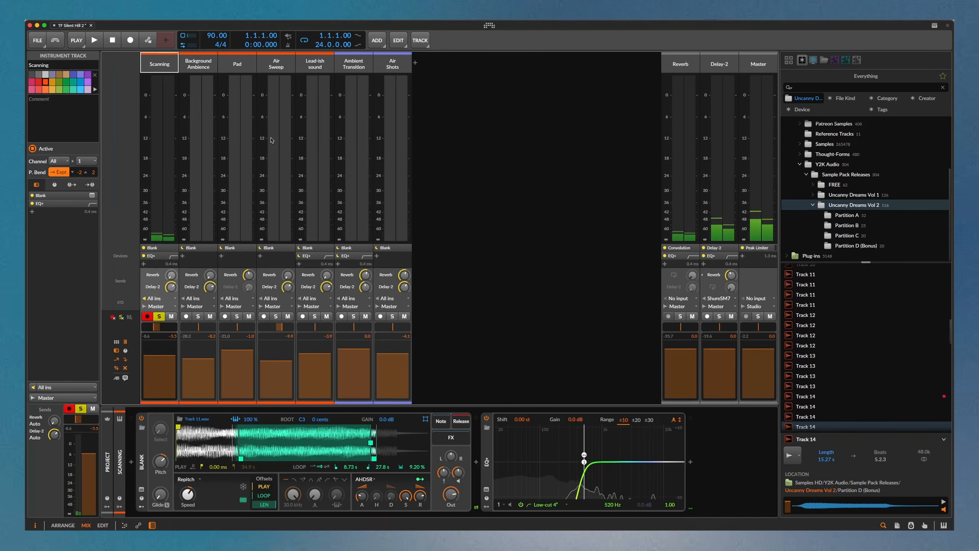
key(alt+1)
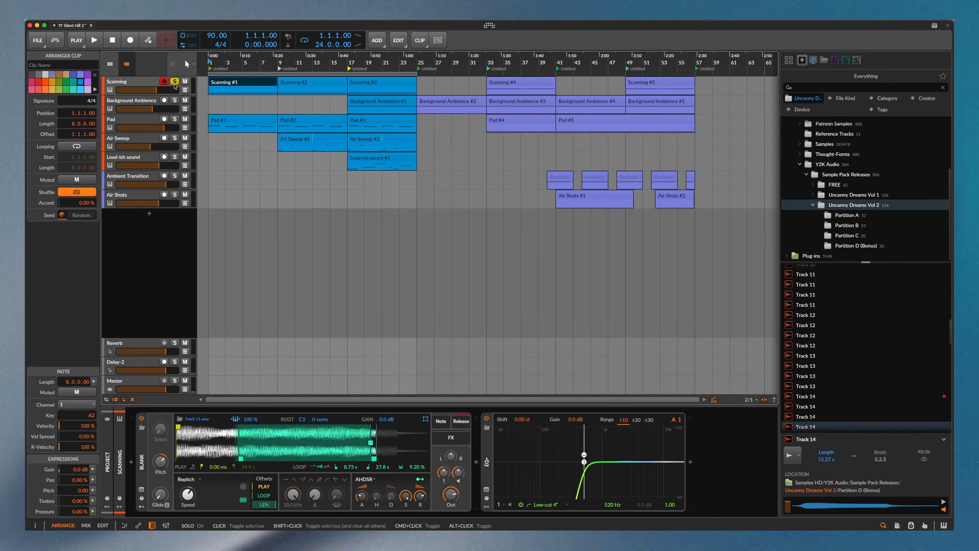
Step: Open the Pad #1 clip in the note editor and select its first G#3 note
click(141, 120)
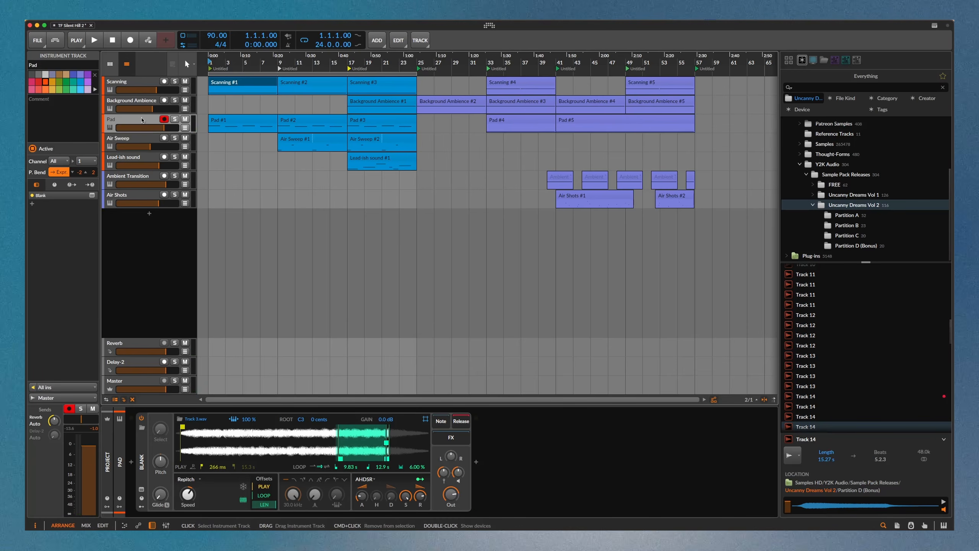
double_click(241, 118)
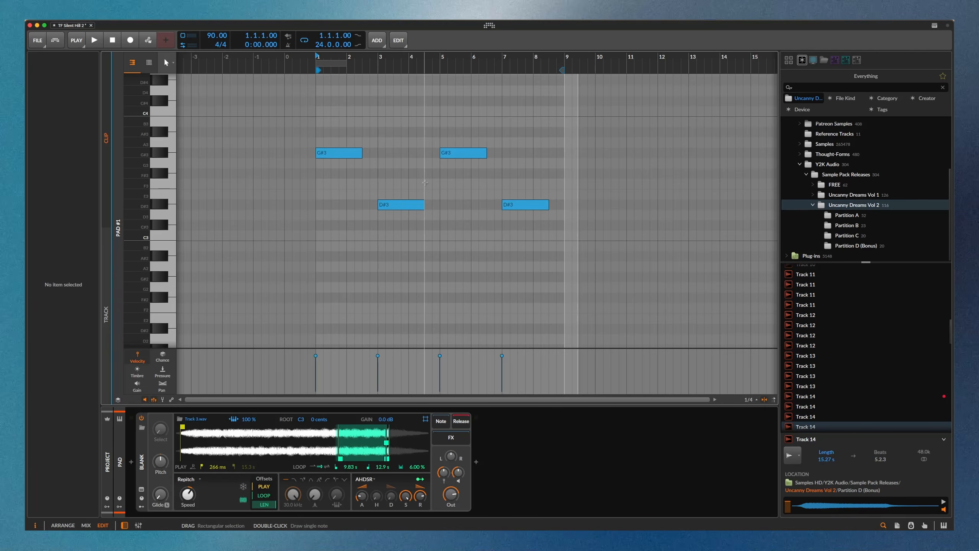
click(358, 156)
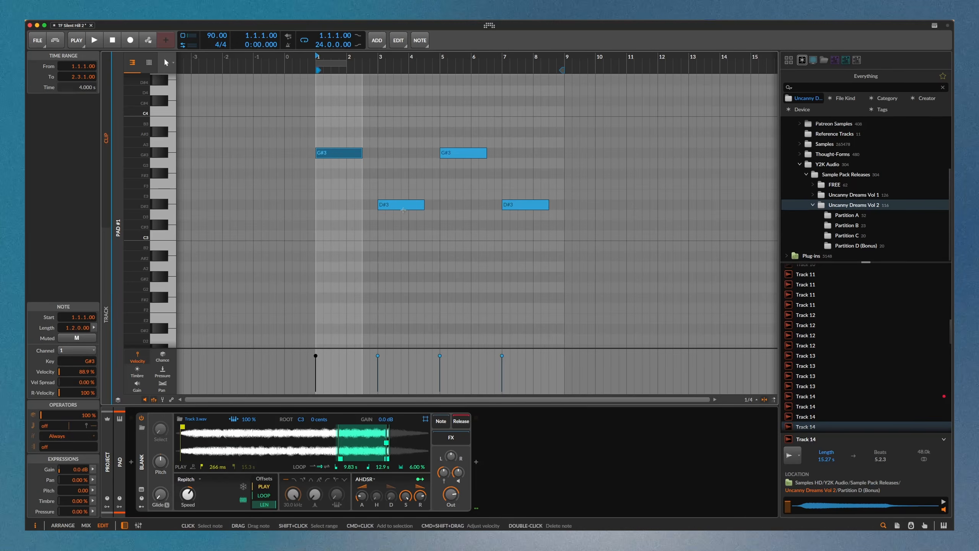
Step: Solo the Pad track and listen to the Pad #1 clip from bar 1 in the note editor
key(Tab)
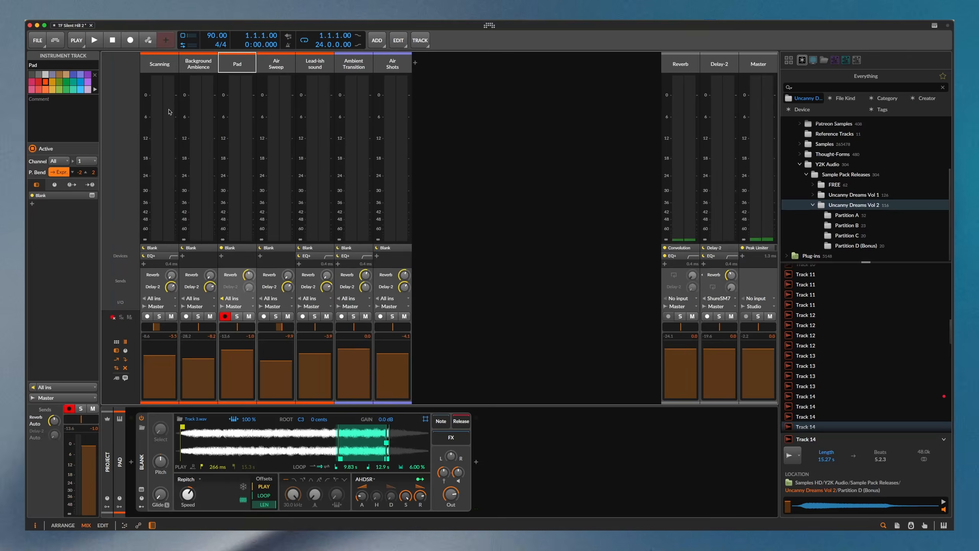
key(Tab)
key(Tab)
key(space)
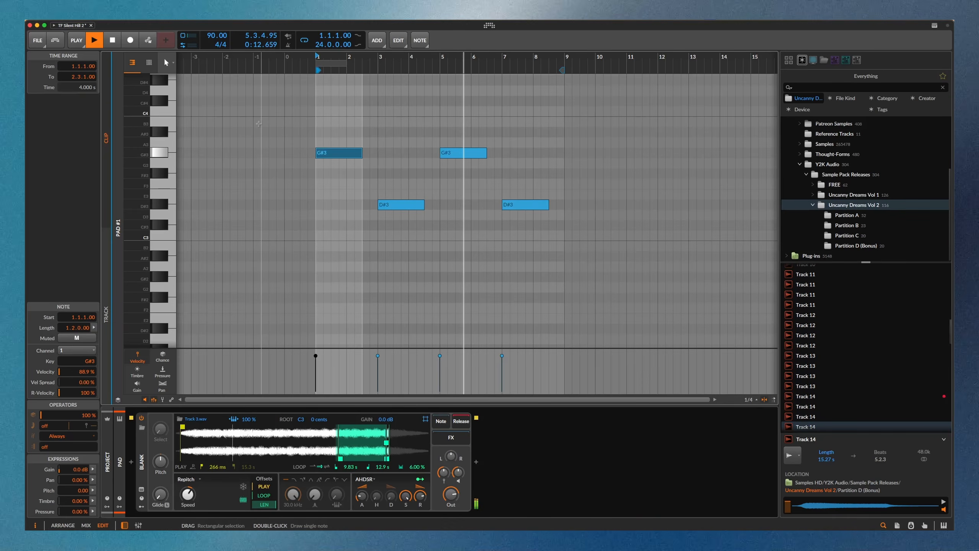
key(space)
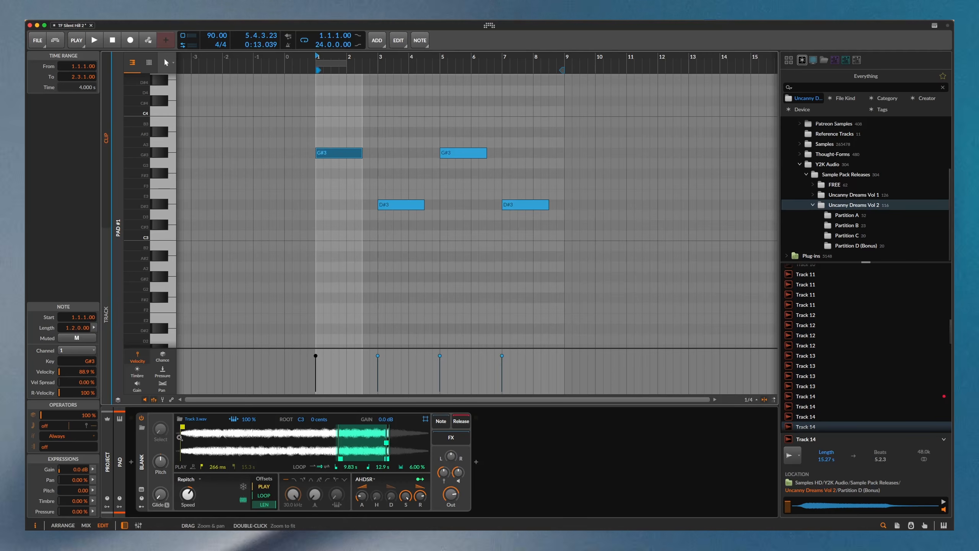
Step: Inspect the Pad sampler's waveform up close, and unsolo the Pad track in the arrangement
drag(180, 438, 187, 456)
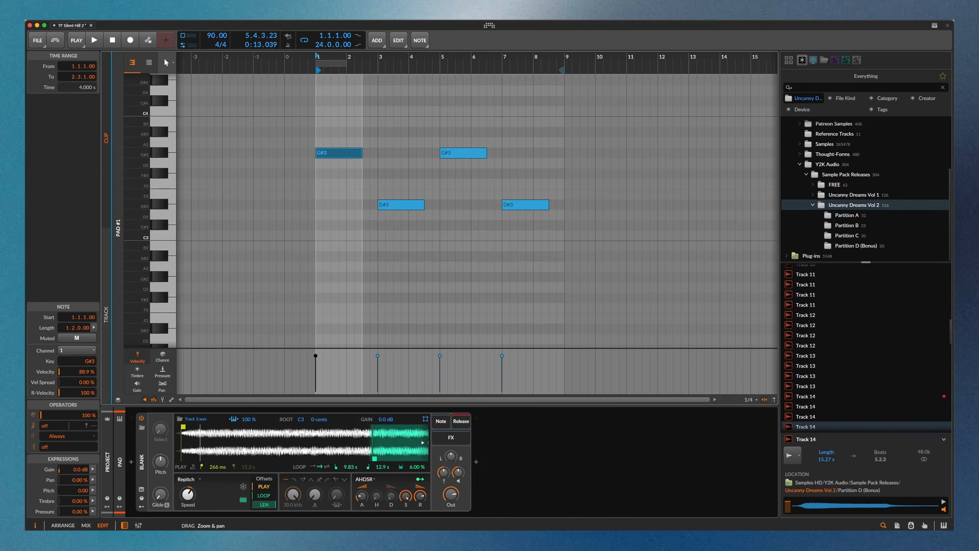
double_click(266, 444)
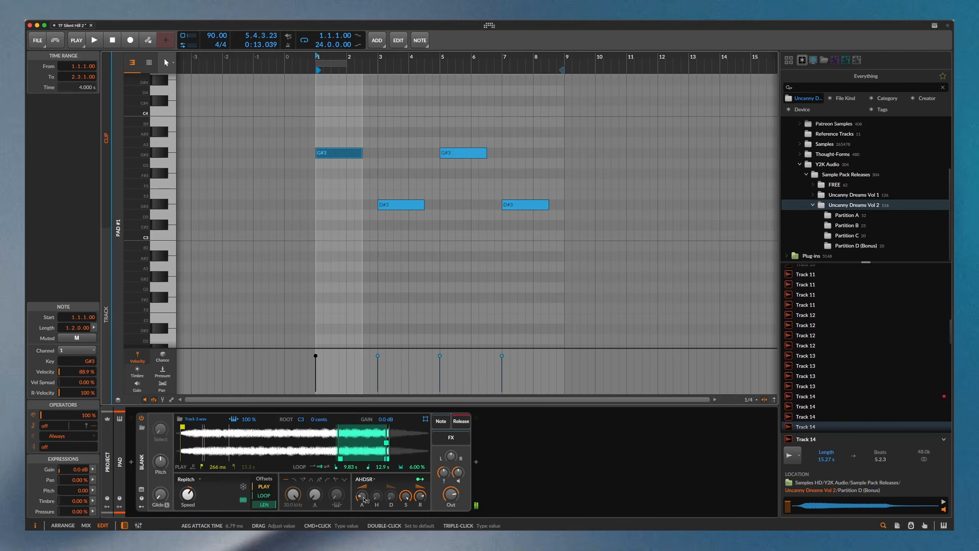
key(alt+2)
key(alt+1)
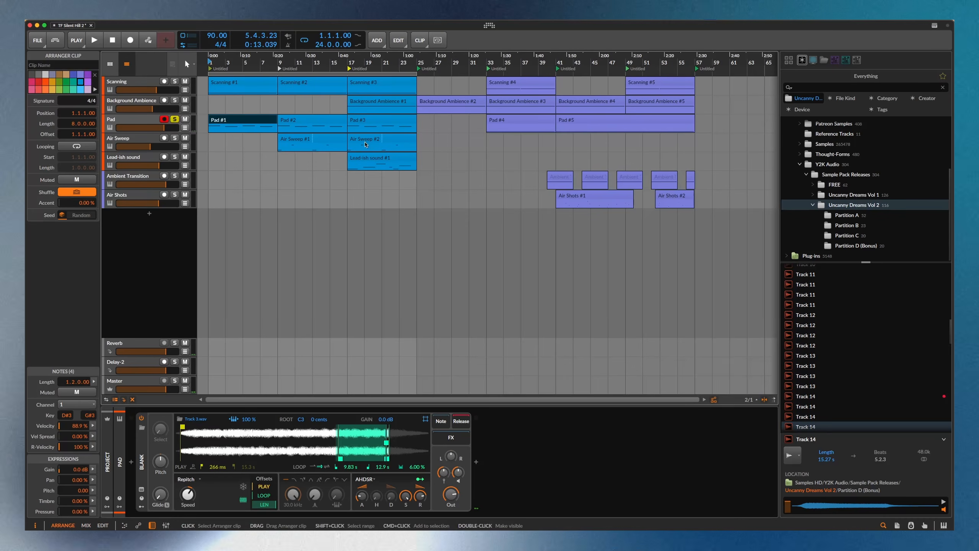
click(173, 119)
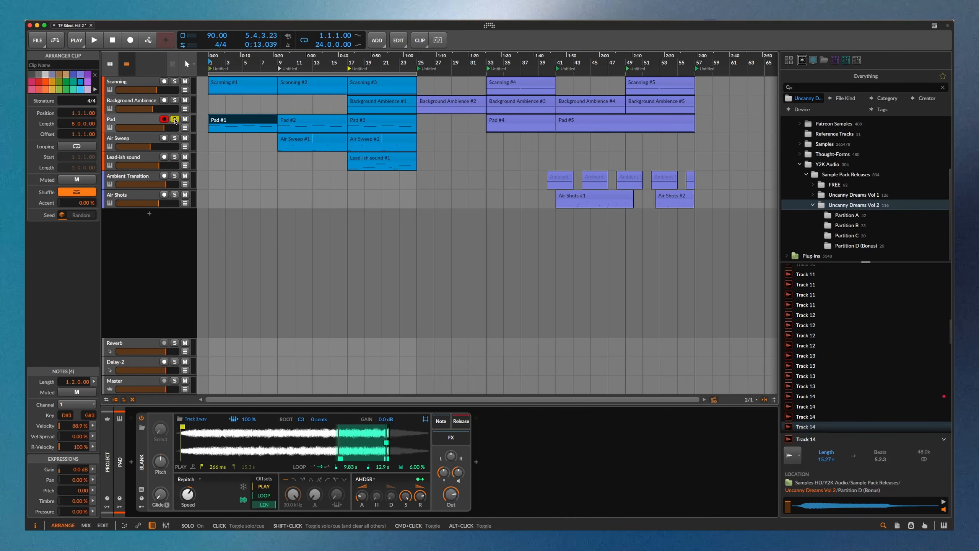
Step: Examine the notes of the Air Sweep #1 clip in the note editor and return to the arrangement
click(143, 139)
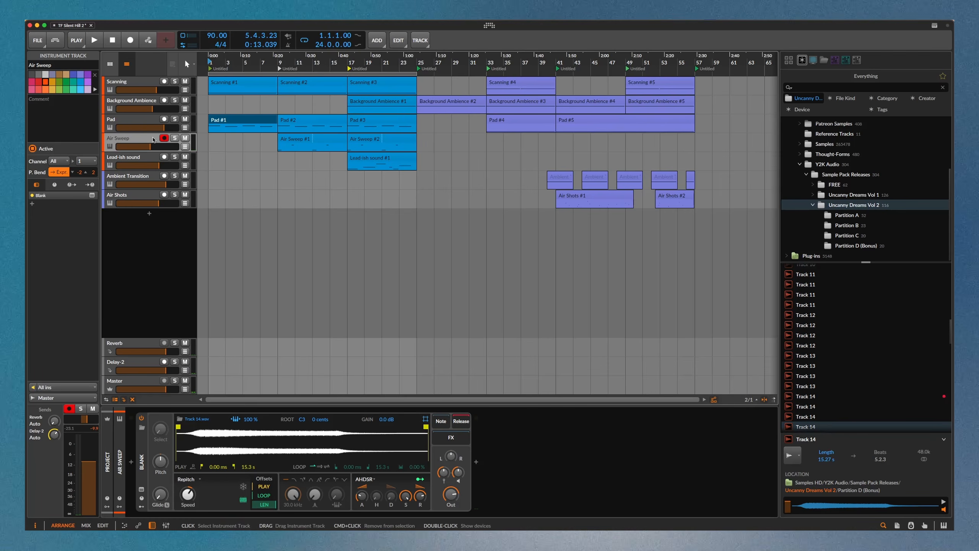
double_click(295, 139)
drag(130, 154, 160, 232)
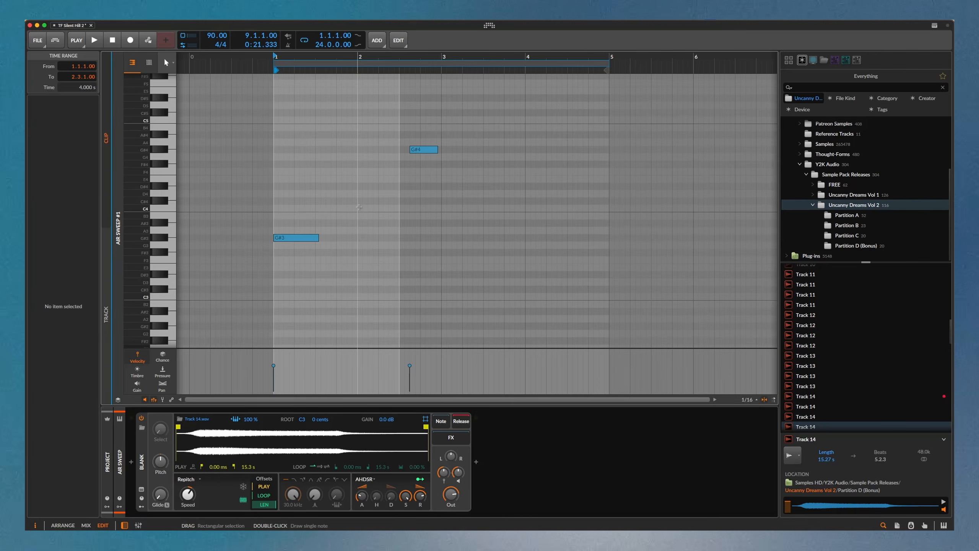
key(alt+2)
key(alt+1)
Step: Play the arrangement from bar 9 with the Air Sweep track soloed, and stop playback
key(space)
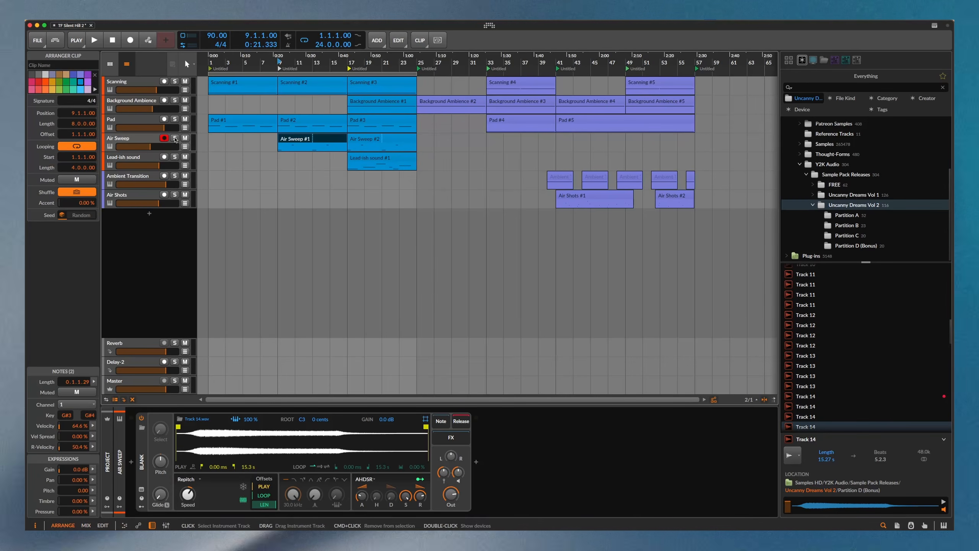
click(175, 138)
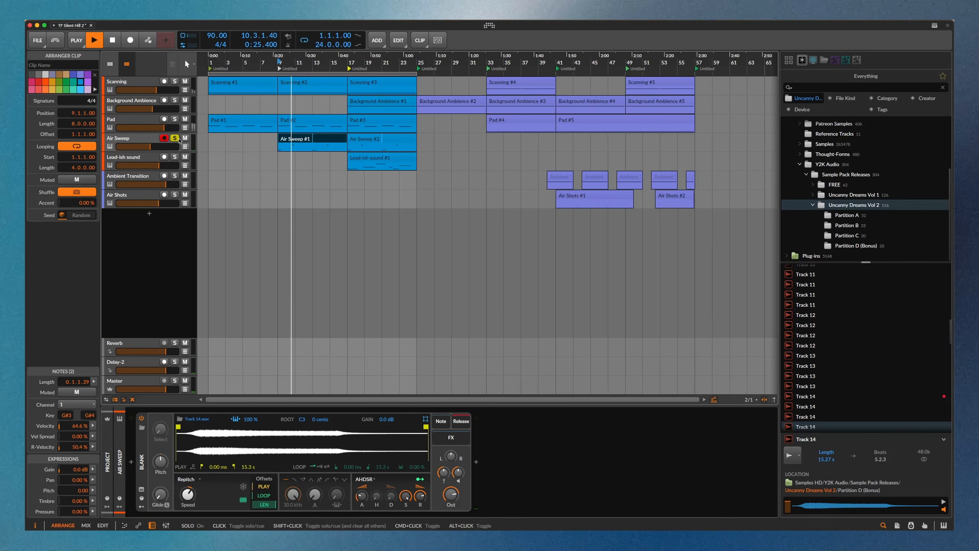
key(space)
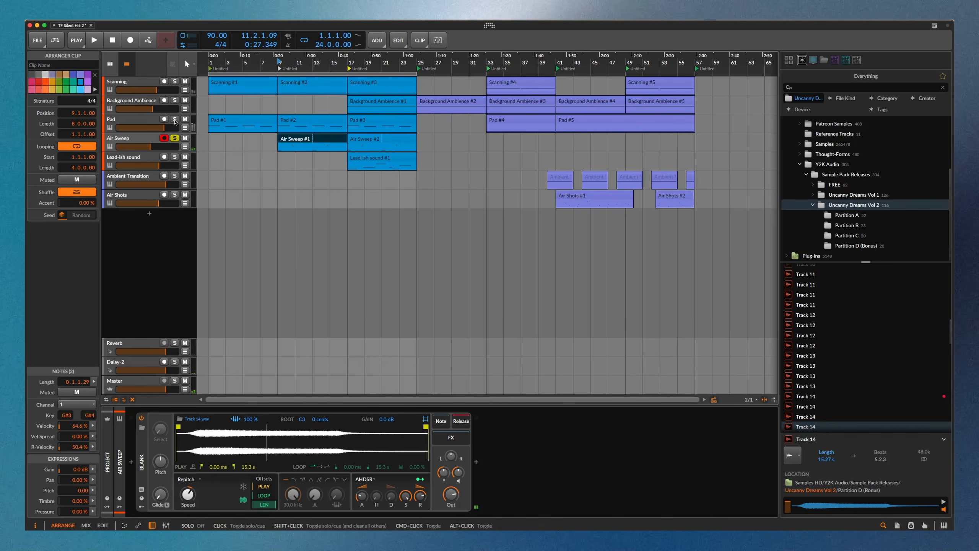
Step: Add the Pad and Scanning tracks to the Air Sweep solo, listen from bar 9, and clear all the solos
click(175, 120)
click(175, 82)
key(space)
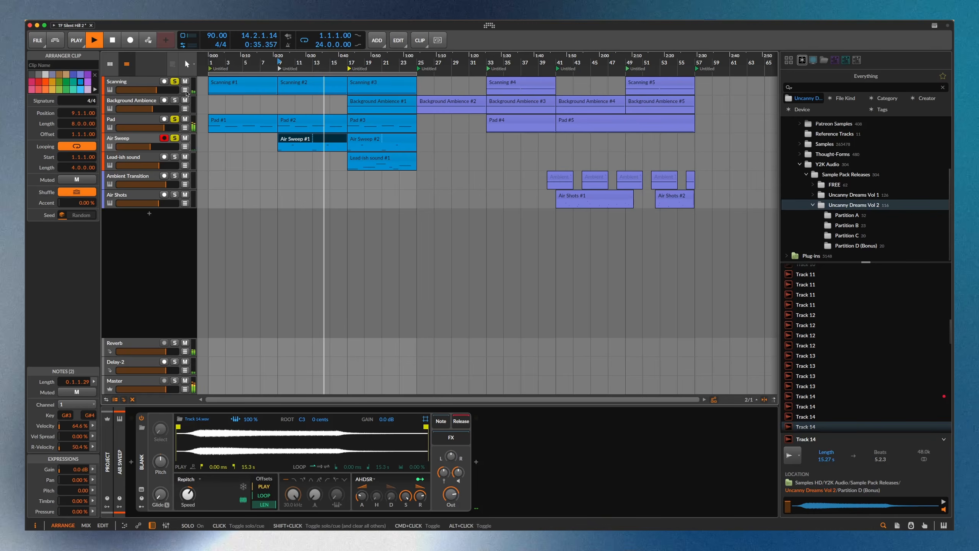
key(space)
click(175, 138)
click(175, 120)
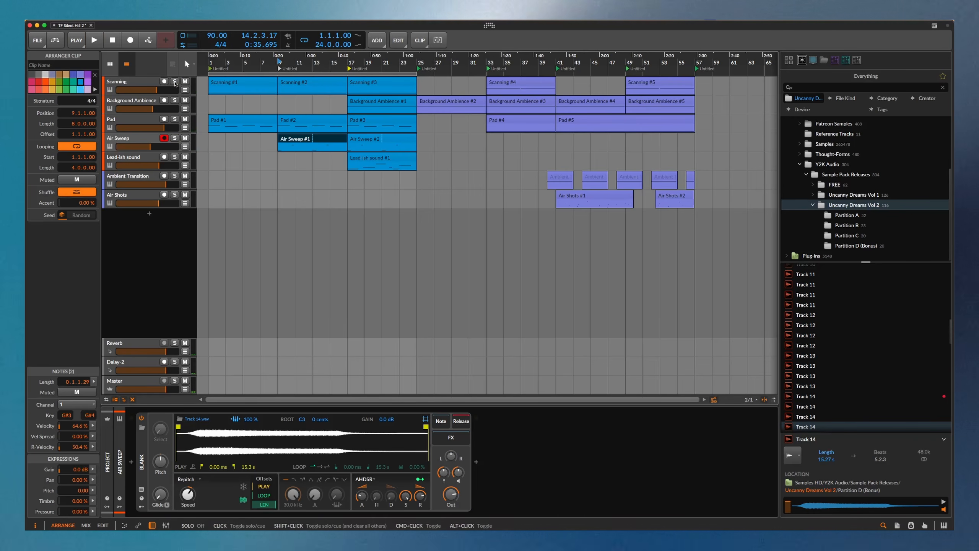
Step: Inspect the devices on the Reverb and Delay-2 effect tracks in the mixer and return to the arrangement
key(alt+2)
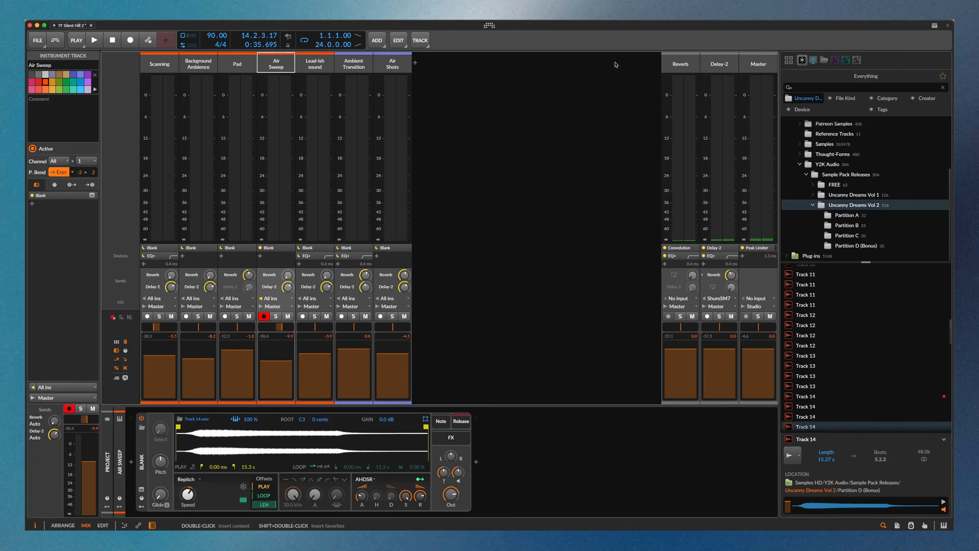
click(681, 66)
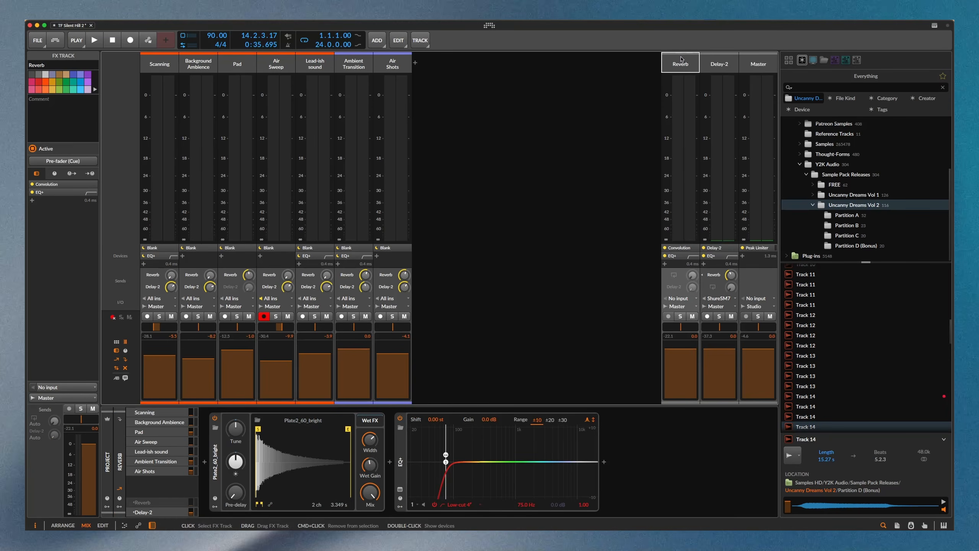
click(717, 67)
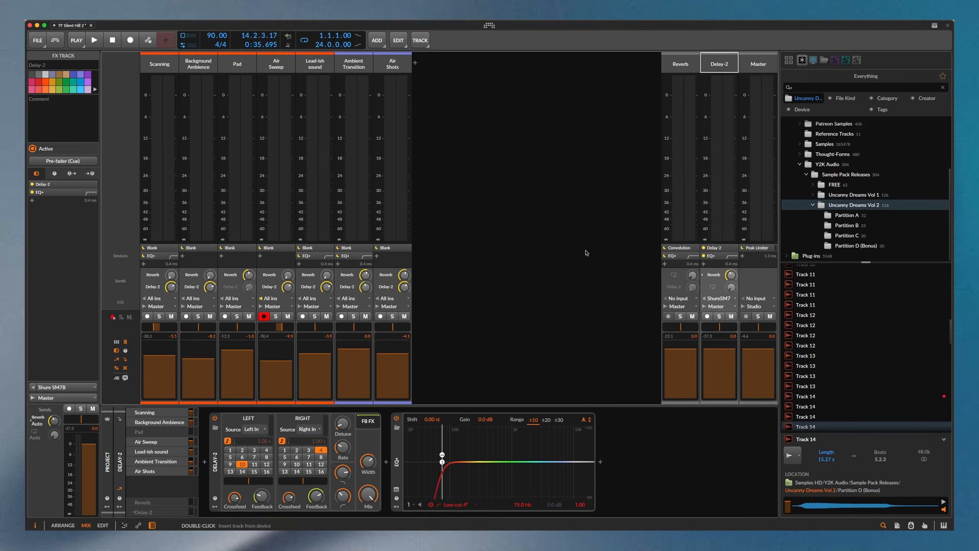
key(alt+1)
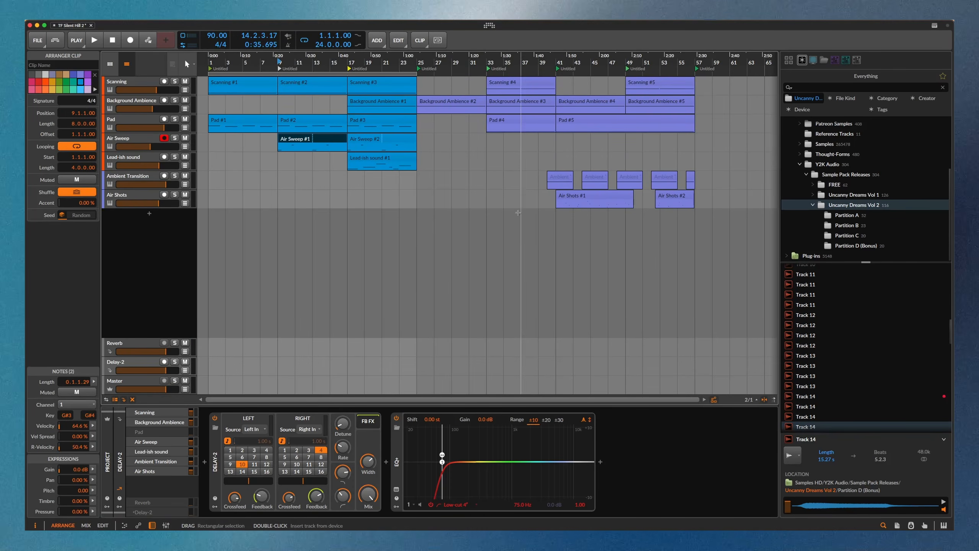
Step: Solo the Background Ambience track and select its Background Ambience #1 clip at bar 17
click(395, 101)
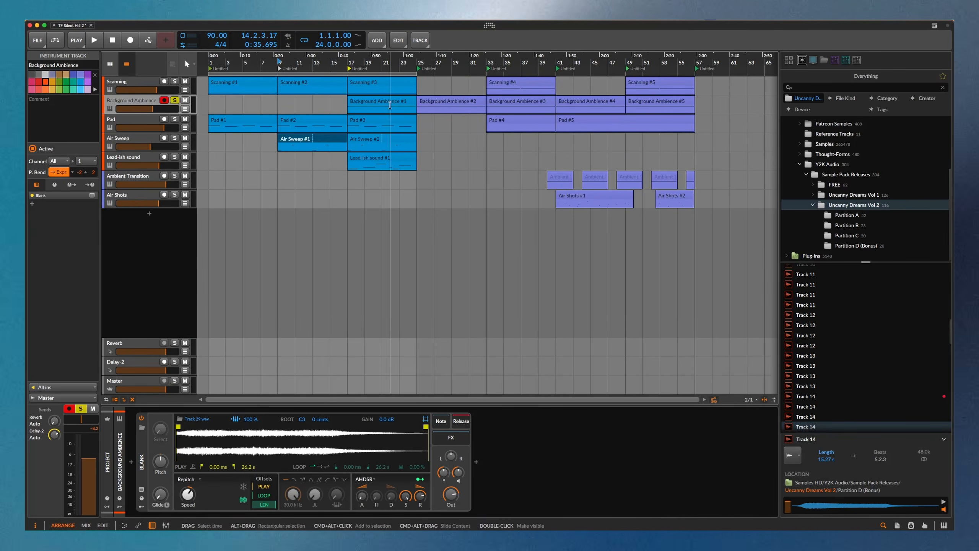
click(389, 101)
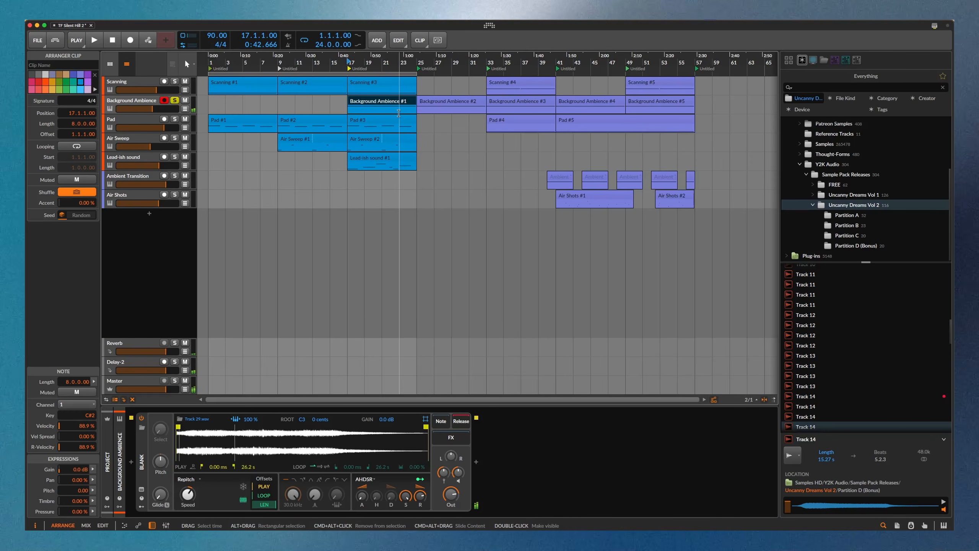
Step: Check the note in the Background Ambience #1 clip, and listen to the soloed track from bar 17
key(alt+3)
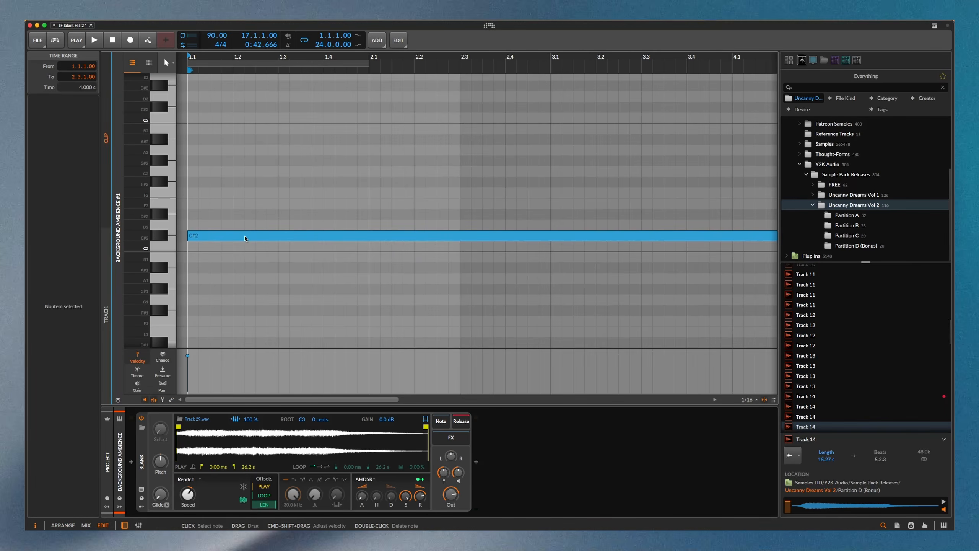
key(alt+2)
key(alt+1)
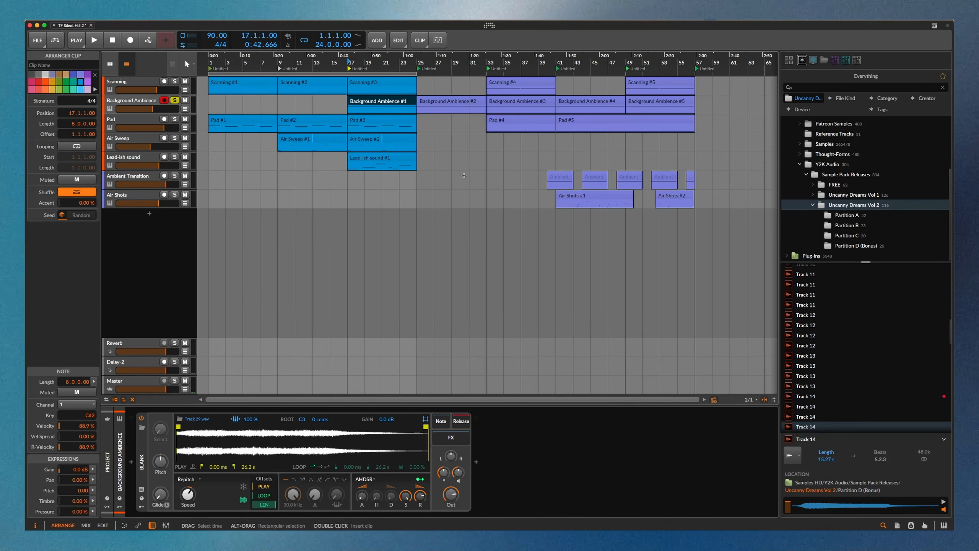
key(space)
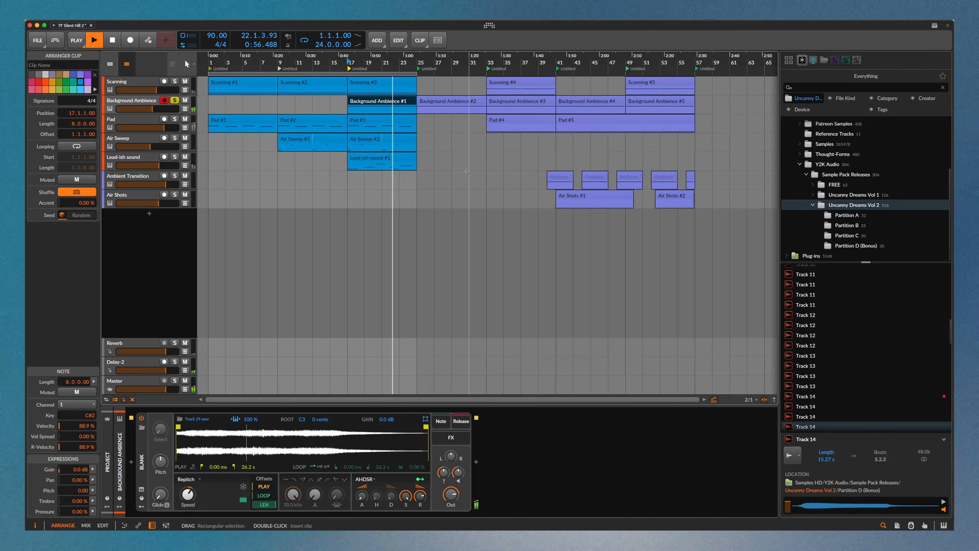
key(space)
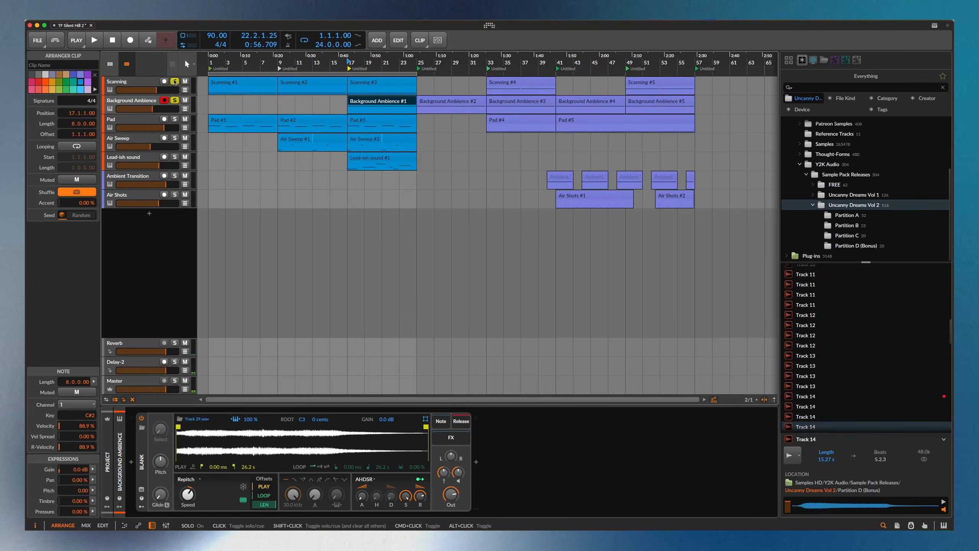
Step: Add the Scanning, Pad and Air Sweep tracks to the Background Ambience solo and listen from bar 17 while checking the mixer levels
click(174, 81)
click(175, 119)
click(176, 140)
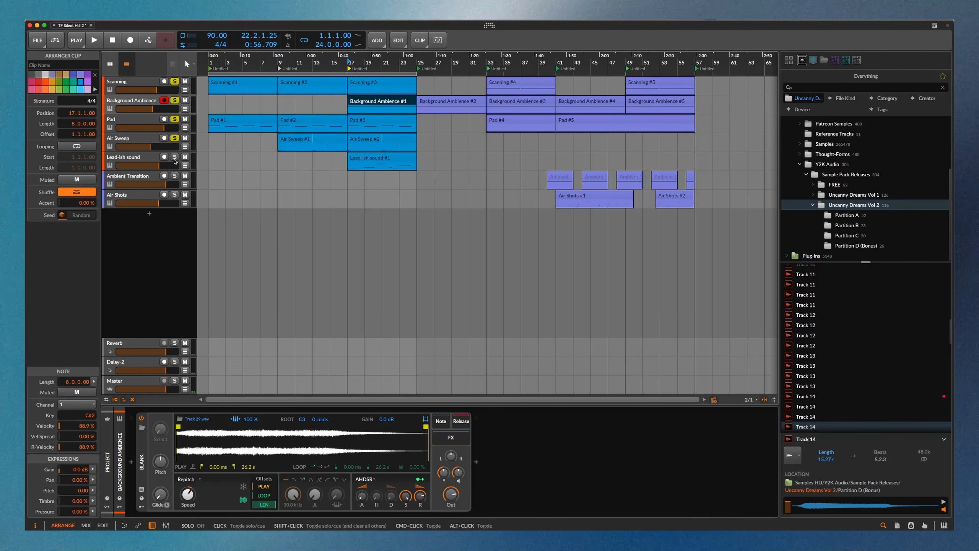
key(space)
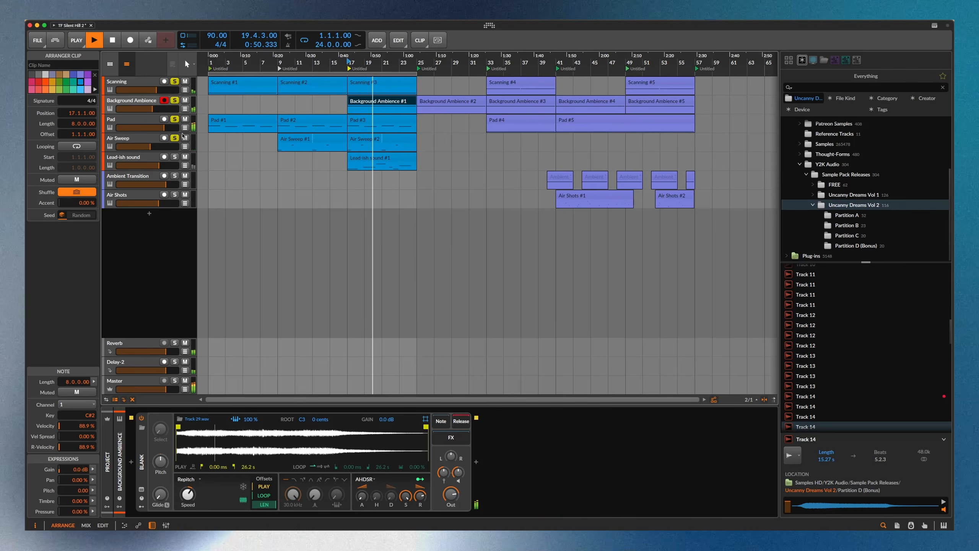
key(alt+2)
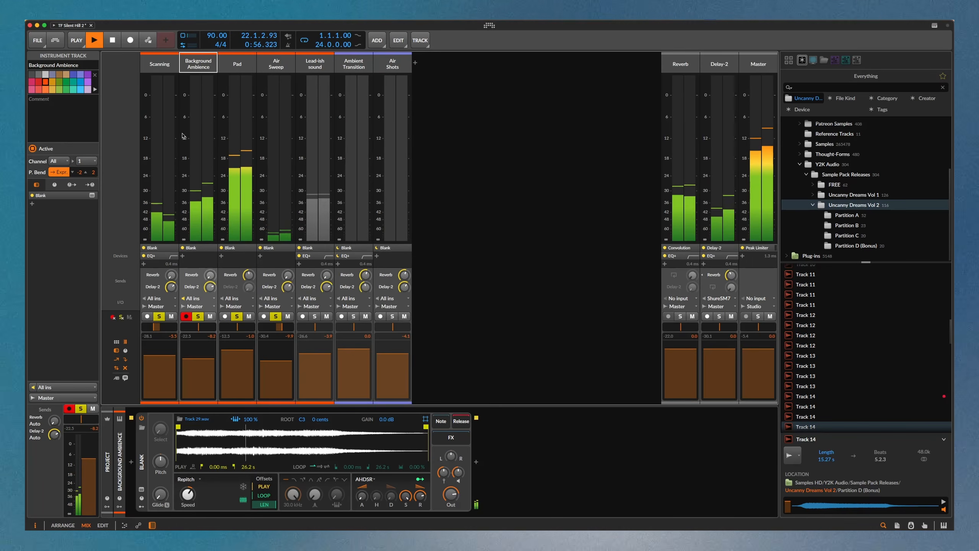
key(alt+1)
key(space)
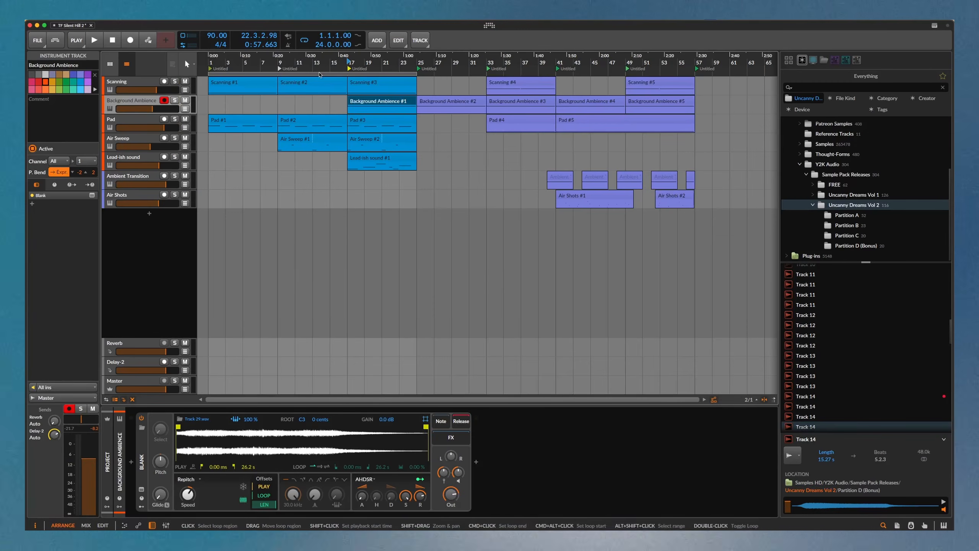
Step: Move the 24-bar loop region to start at bar 33, and listen to Background Ambience from bar 25 while checking its mixer channel
drag(322, 73, 599, 85)
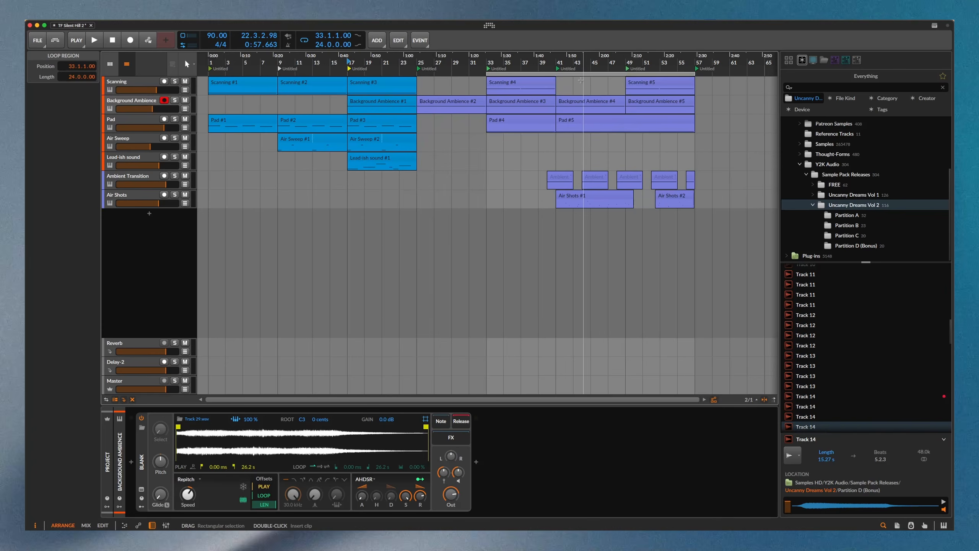
key(space)
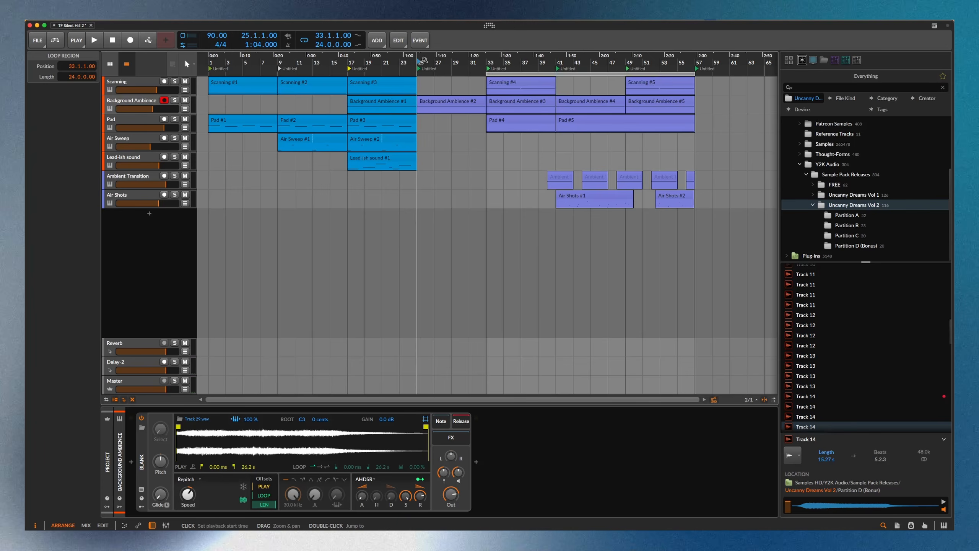
click(151, 102)
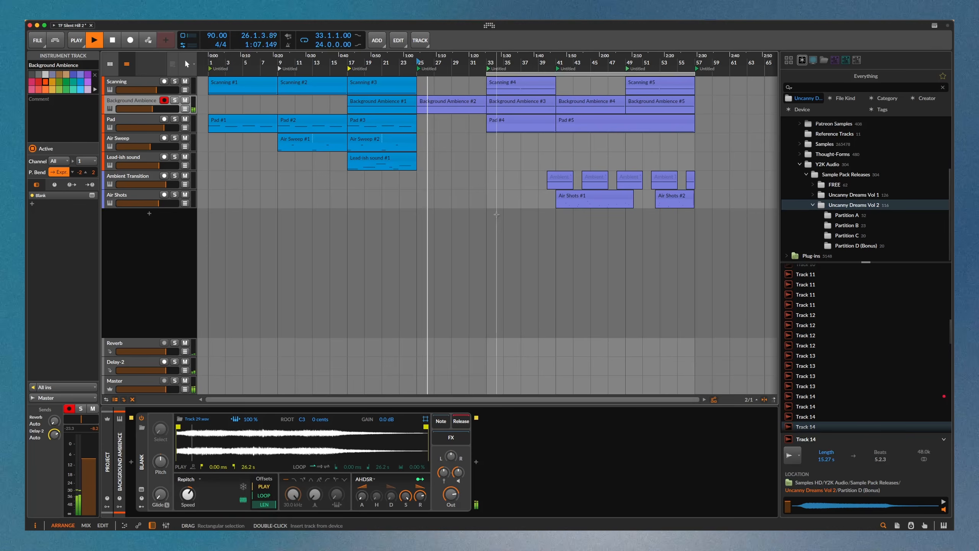
key(alt+2)
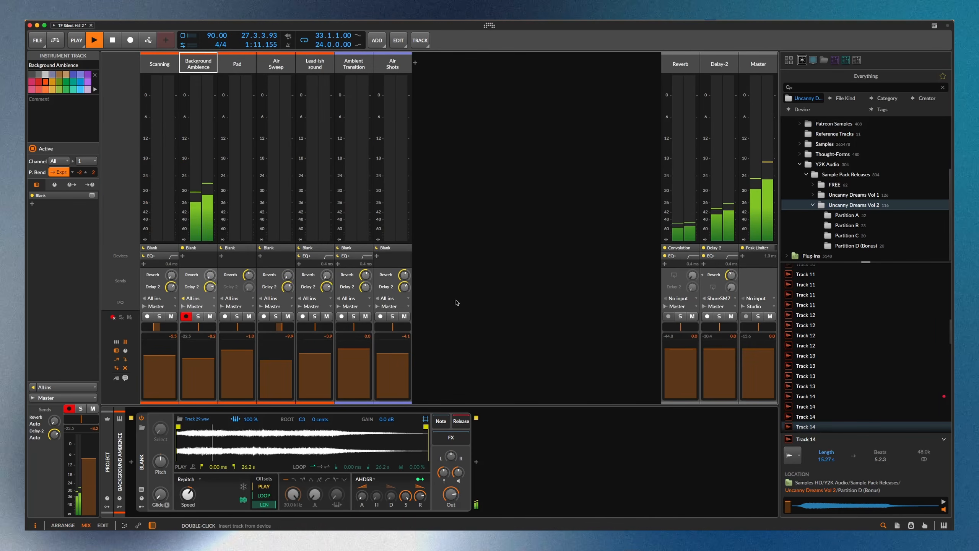
key(alt+1)
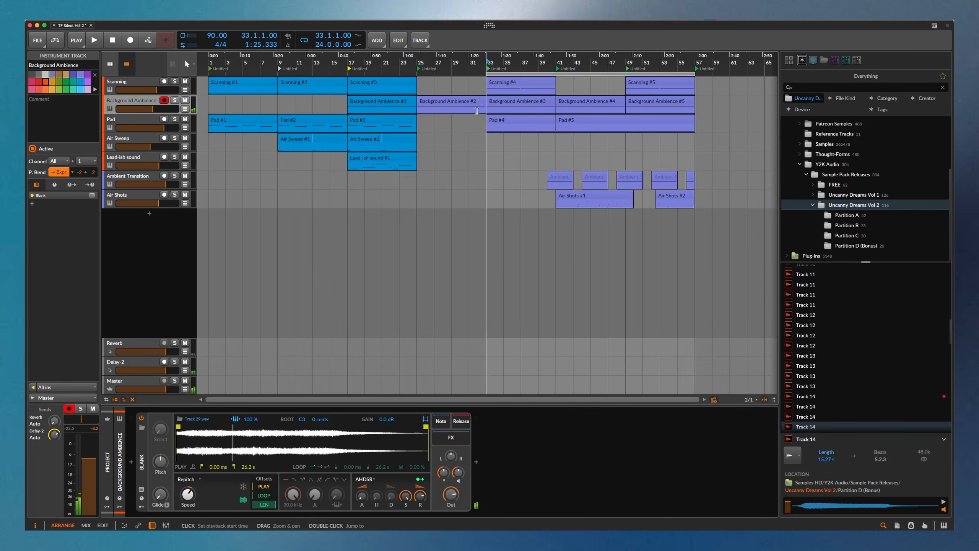
Step: Select the Scanning track and examine both notes in its Scanning #4 clip at bar 33
click(135, 80)
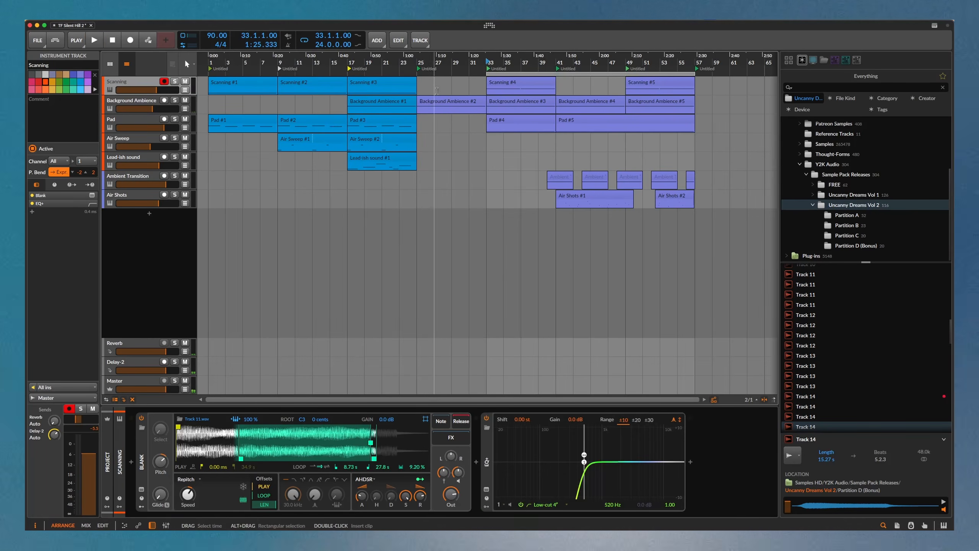
double_click(363, 81)
mouse_move(137, 216)
mouse_down()
mouse_move(148, 228)
mouse_move(143, 201)
mouse_up()
key(alt+1)
double_click(515, 82)
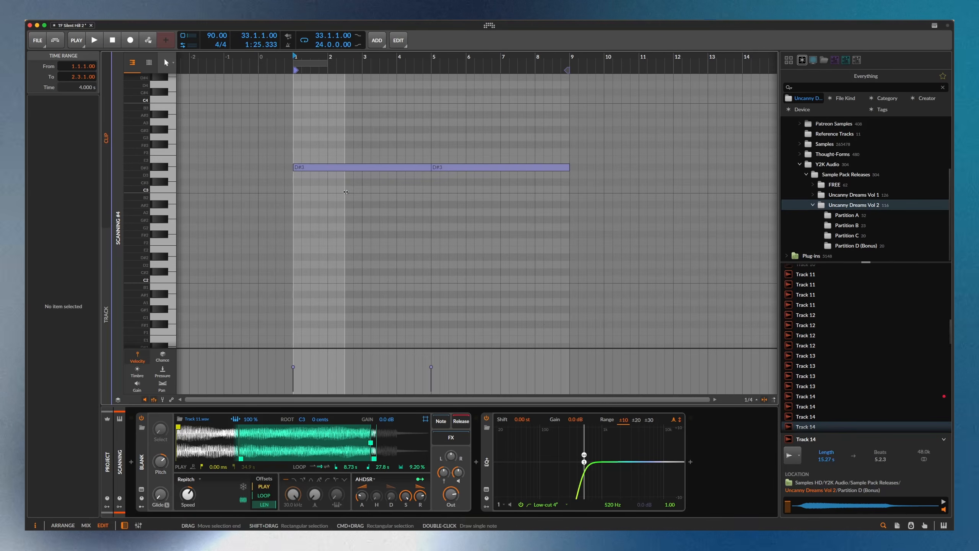
drag(398, 143, 383, 188)
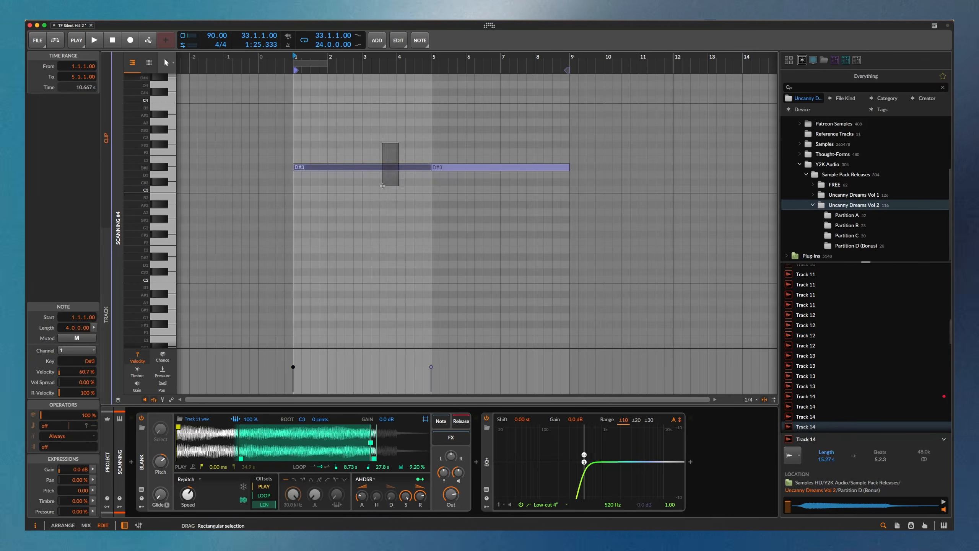
drag(463, 144, 454, 186)
key(alt+1)
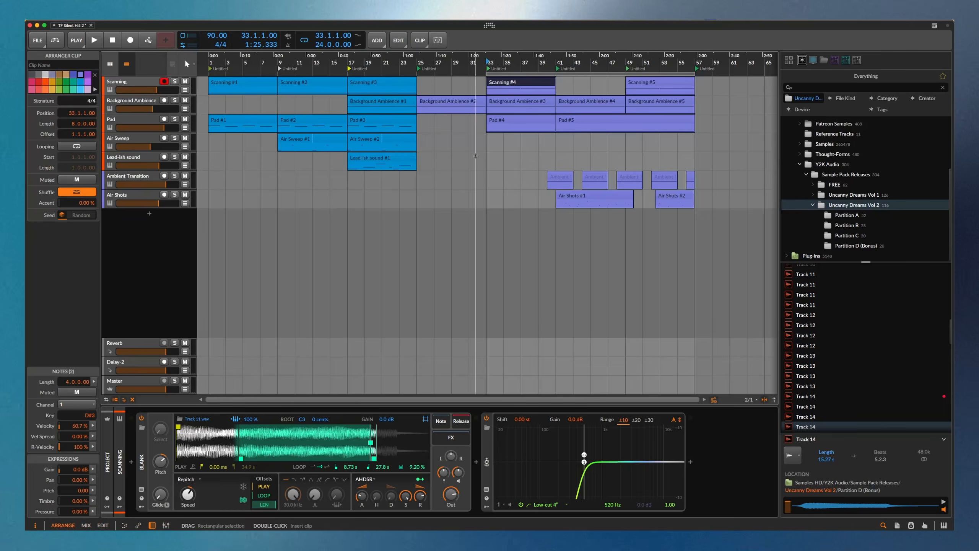
Step: Listen to the Scanning track soloed from bar 33, checking its level and sends in the mixer, and stop playback
key(space)
click(175, 82)
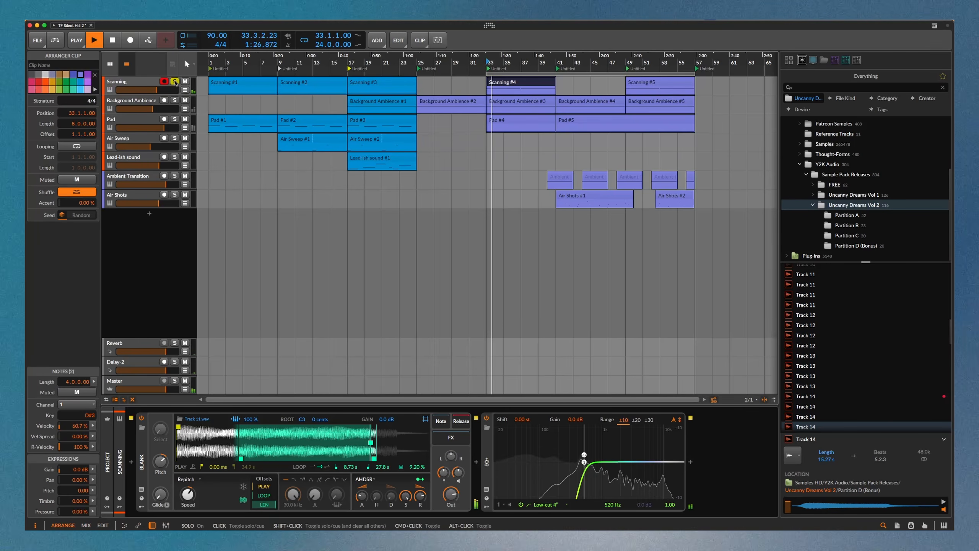
key(alt+2)
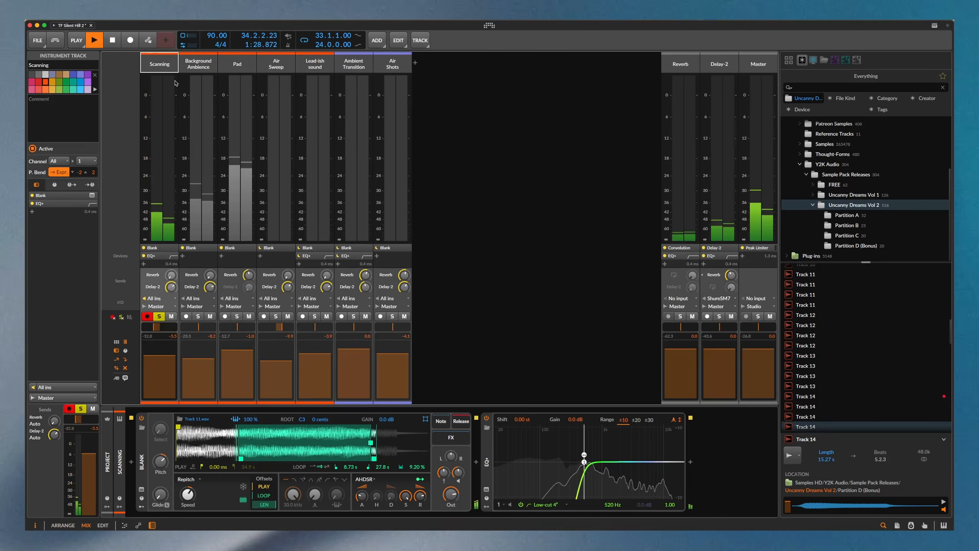
key(alt+1)
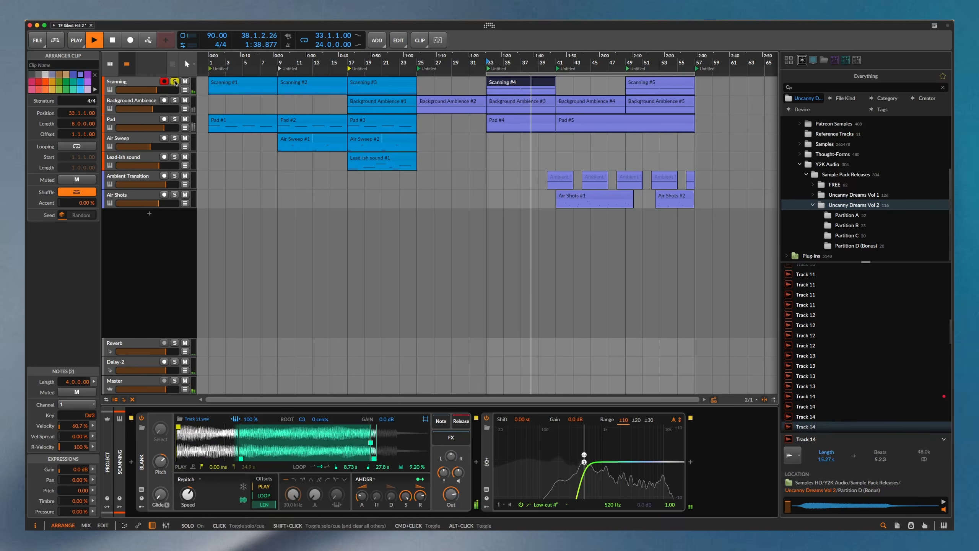
key(space)
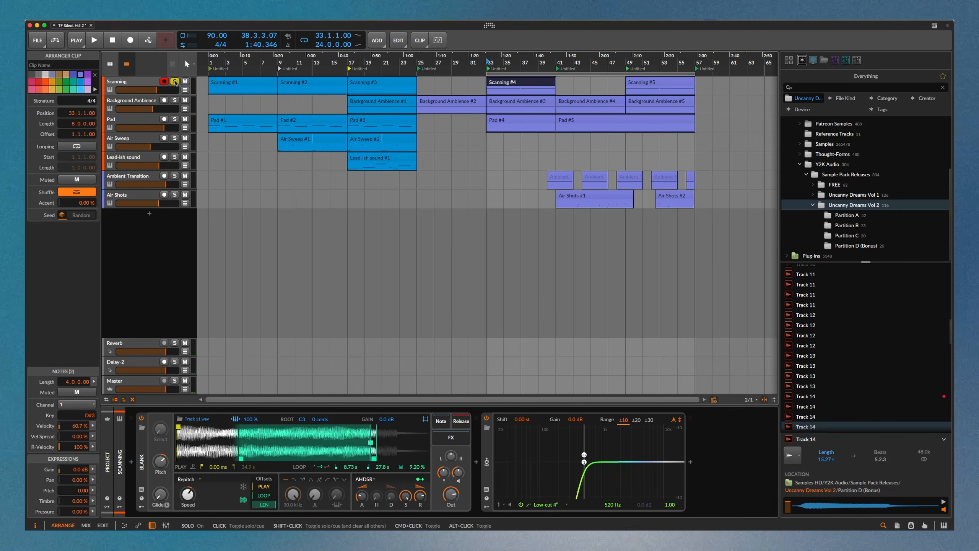
Step: Clear the Scanning solo and examine the note in the Background Ambience #3 clip at bar 33
click(516, 99)
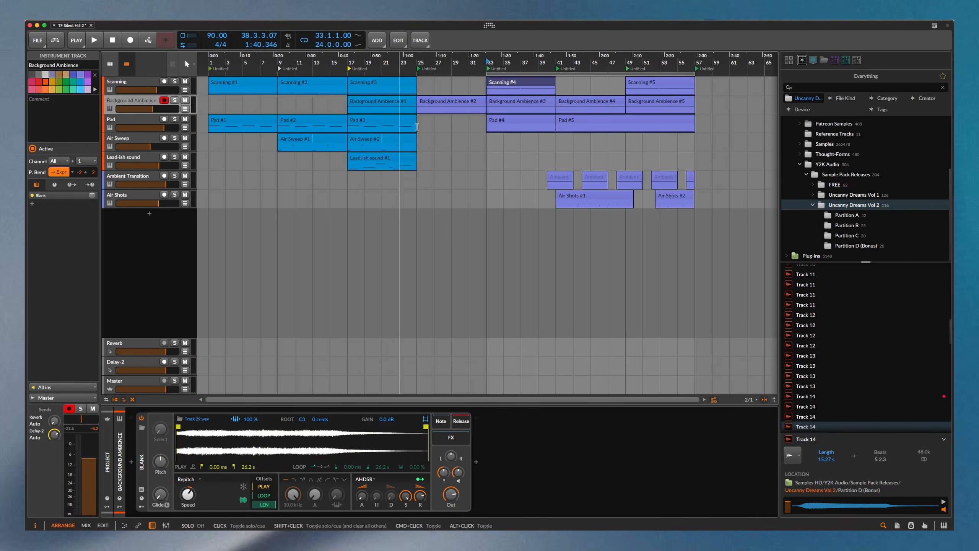
double_click(516, 100)
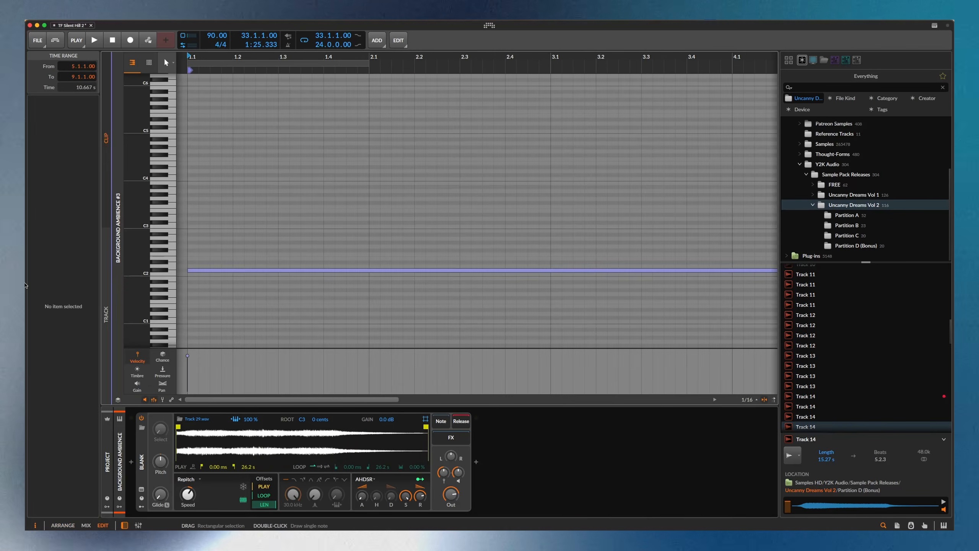
key(alt+1)
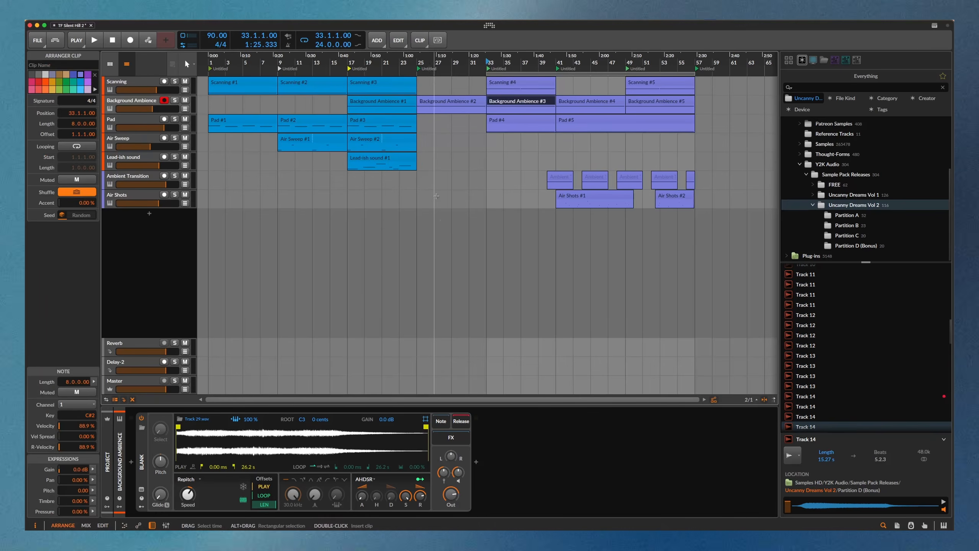
Step: Compare the notes of the Pad #4 clip at bar 33 with those of the Pad #3 clip at bar 17
click(115, 123)
double_click(488, 121)
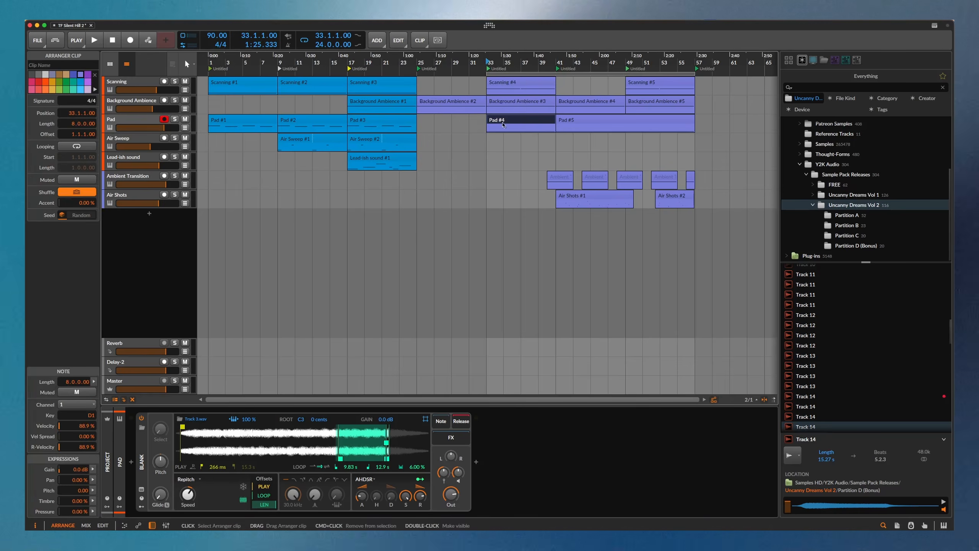
key(alt+1)
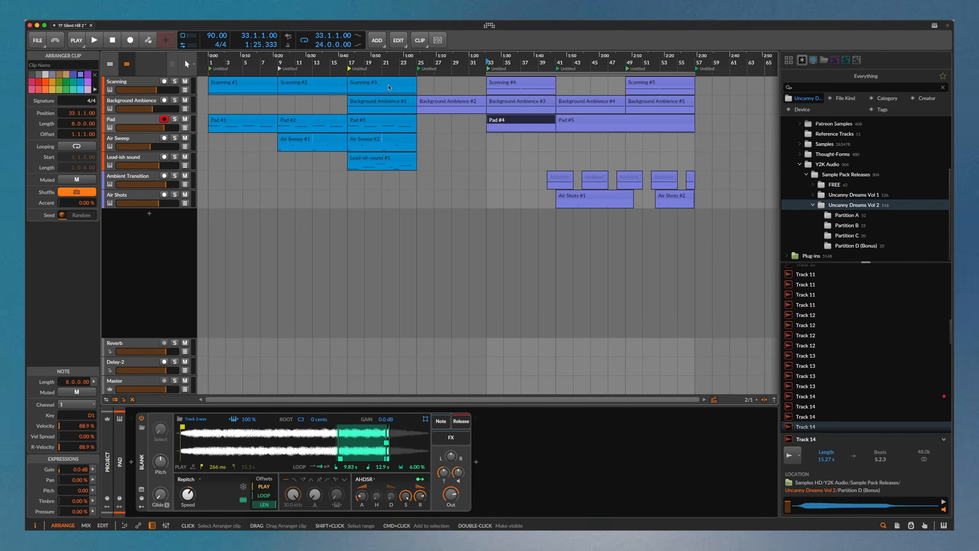
click(383, 110)
double_click(385, 123)
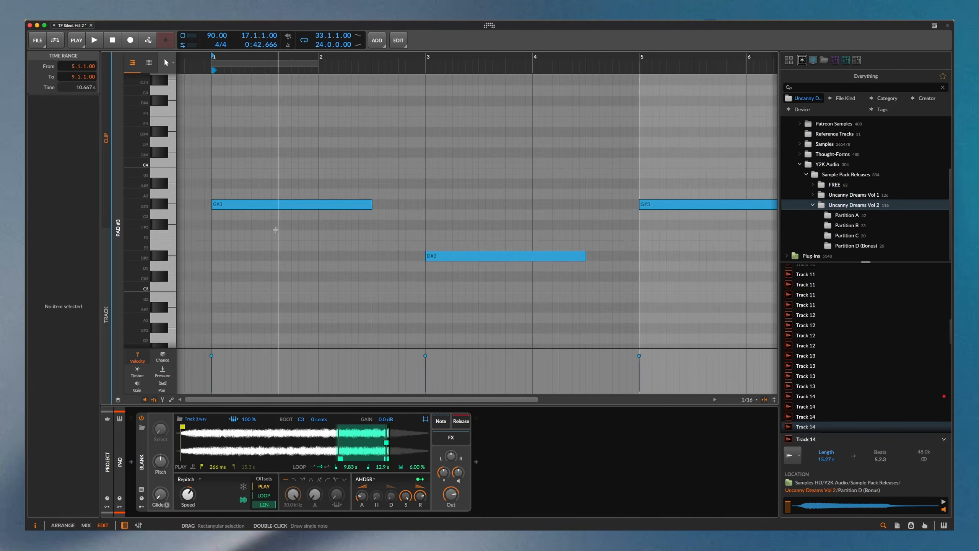
key(alt+1)
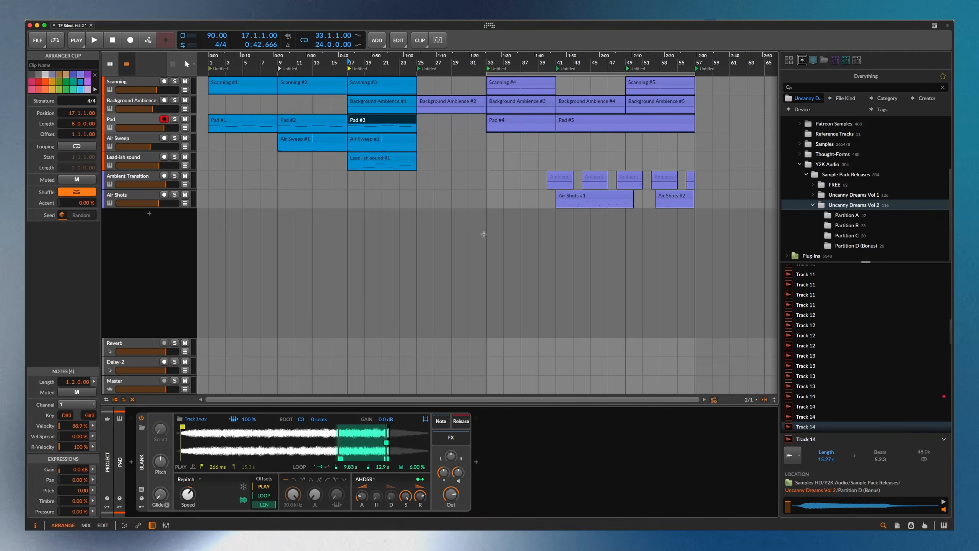
double_click(509, 123)
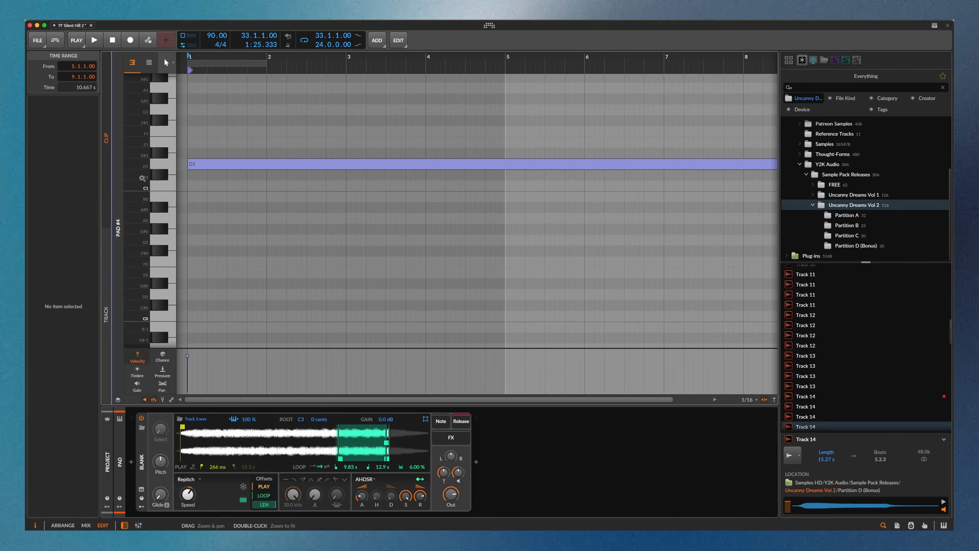
Step: Check the Pad channel's sends in the mixer, and listen to the Pad track soloed from bar 33
key(alt+2)
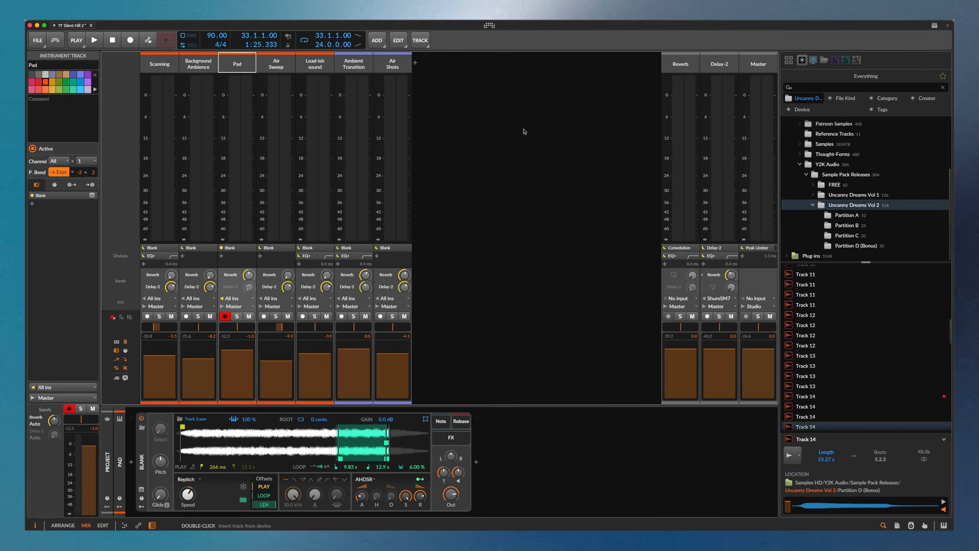
key(alt+1)
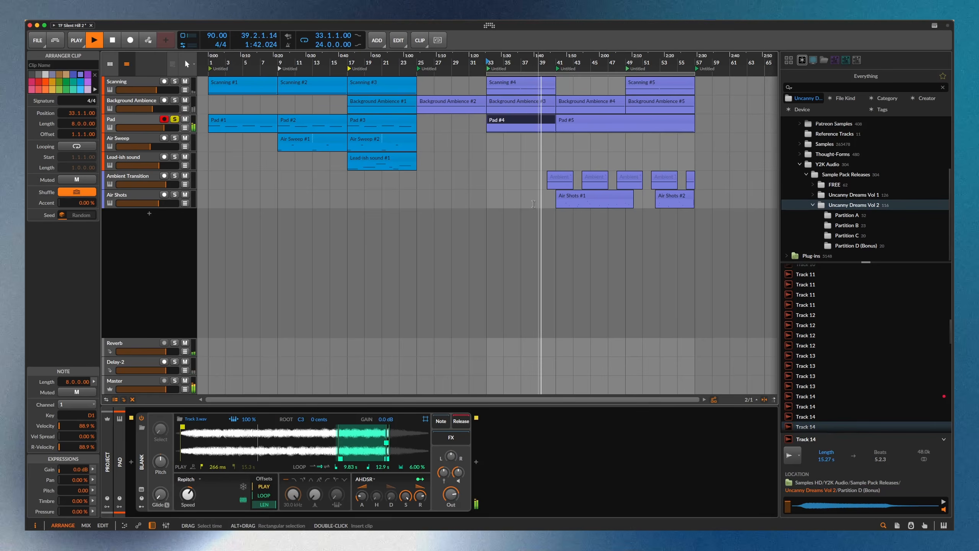
key(space)
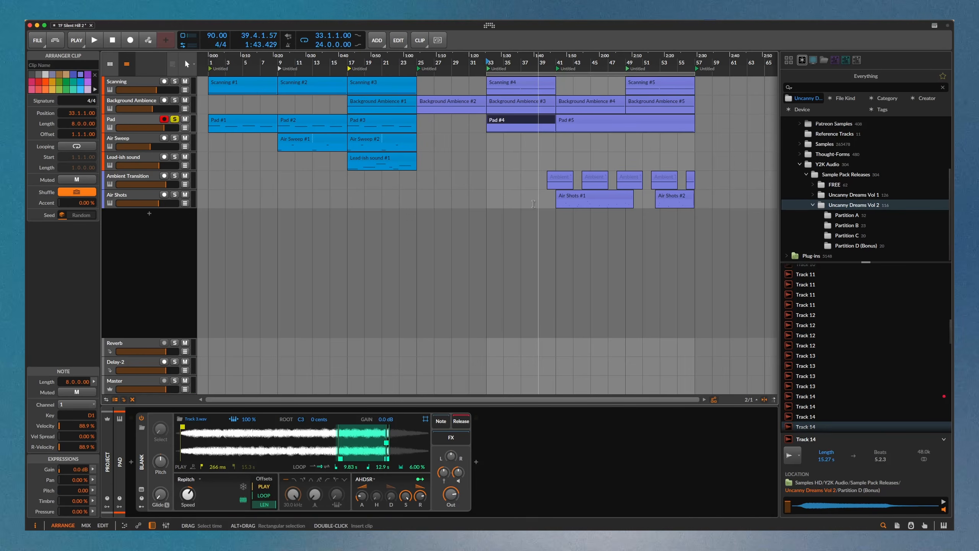
Step: Clear the Pad solo and bypass the EQ+ device on the Ambient Transition track
click(135, 176)
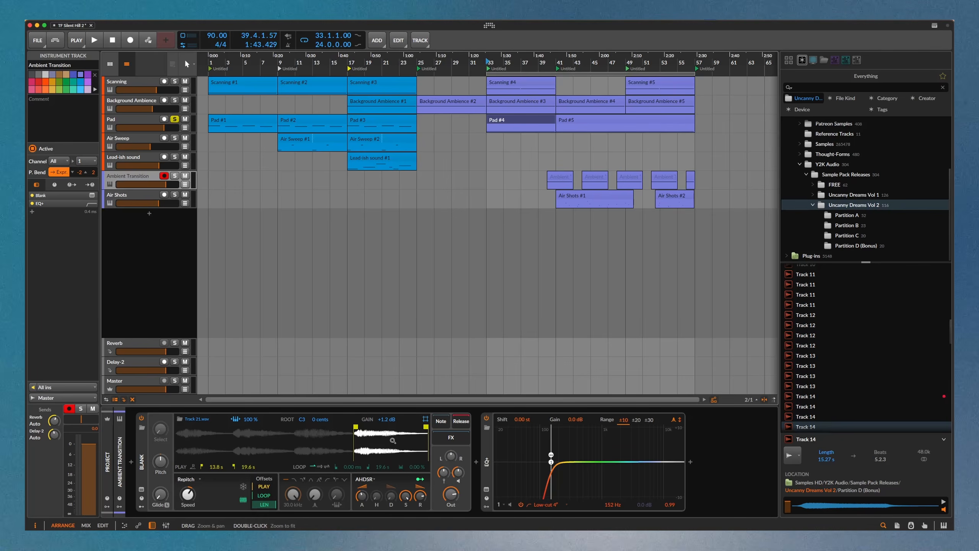
click(175, 119)
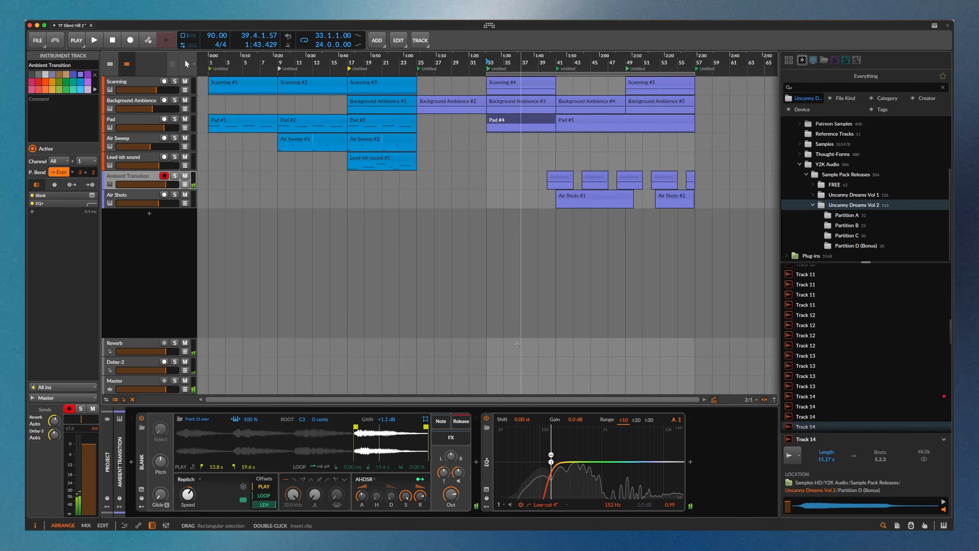
click(486, 418)
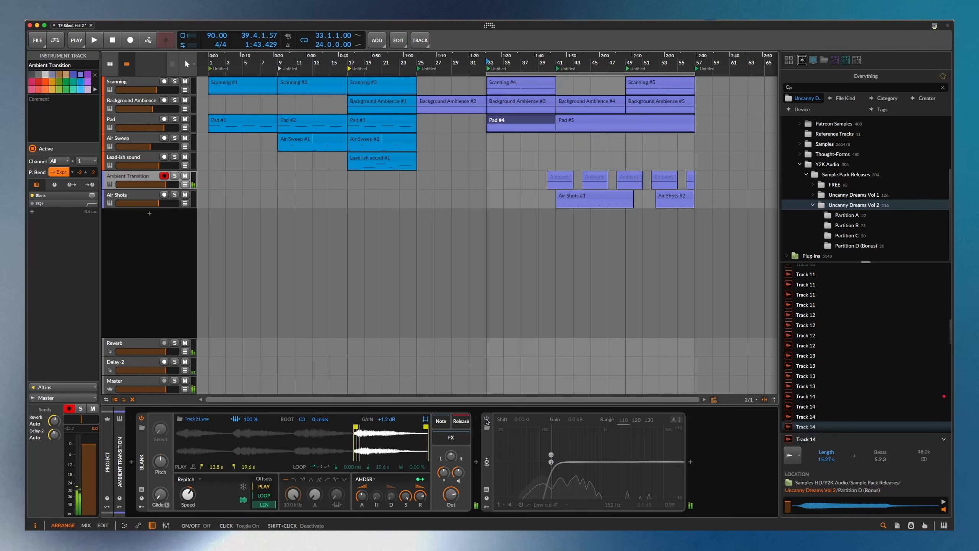
Step: Re-enable the EQ+ device on the Ambient Transition track and examine the note in the Ambient Transition #1 clip
click(486, 419)
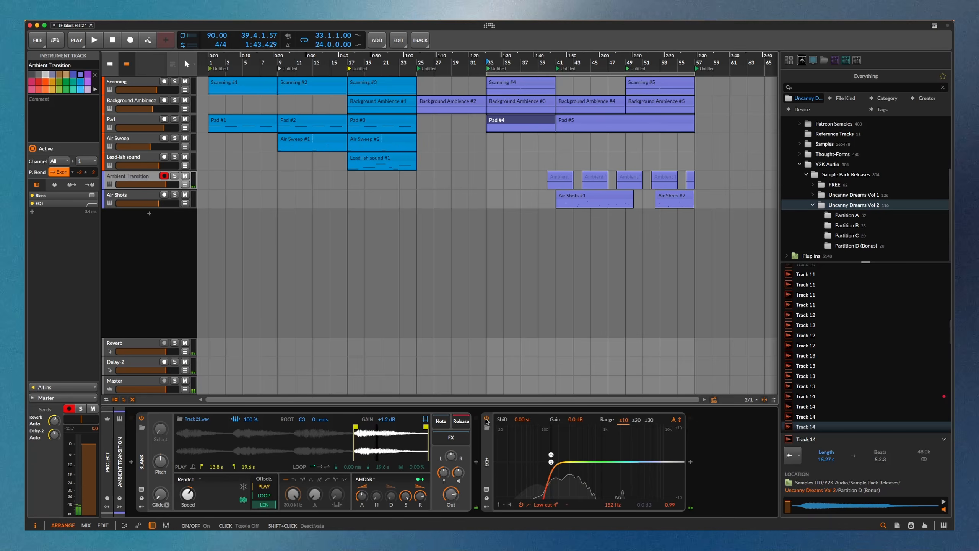
double_click(569, 184)
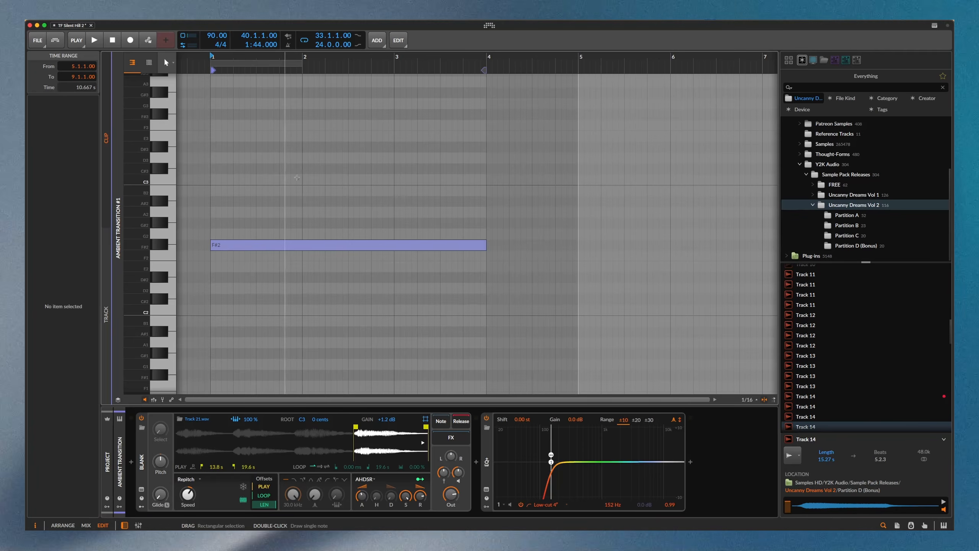
key(Tab)
key(Tab)
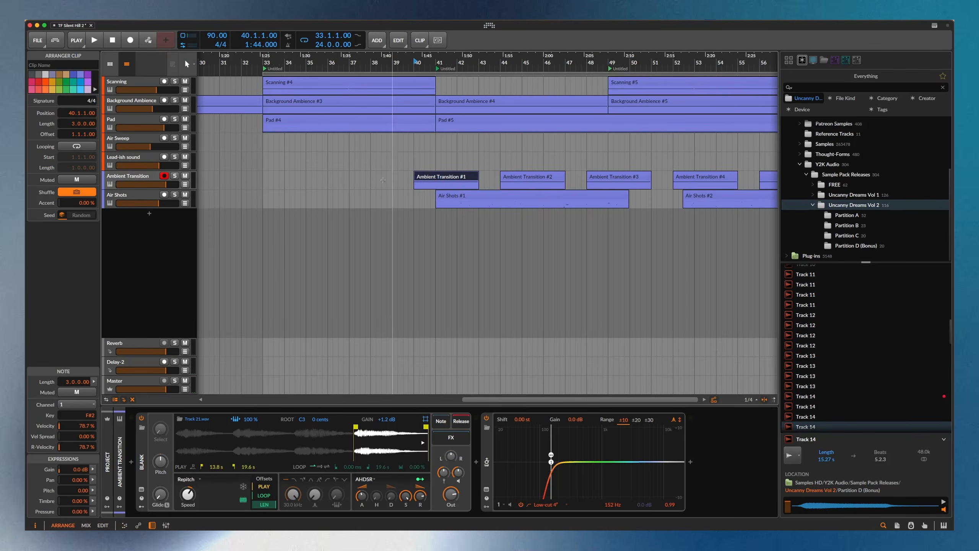
Step: Solo the Ambient Transition track and listen to it from bar 40
click(174, 177)
click(394, 166)
key(space)
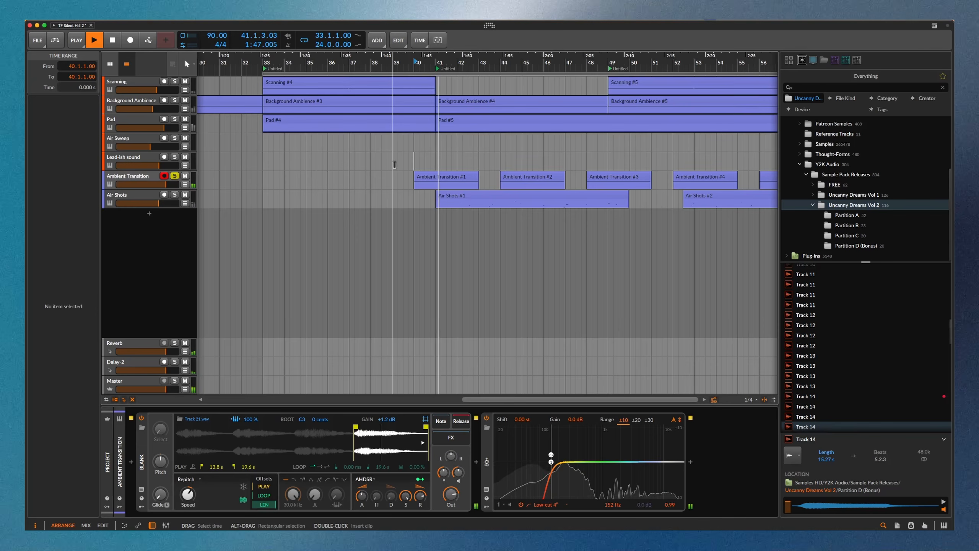
key(space)
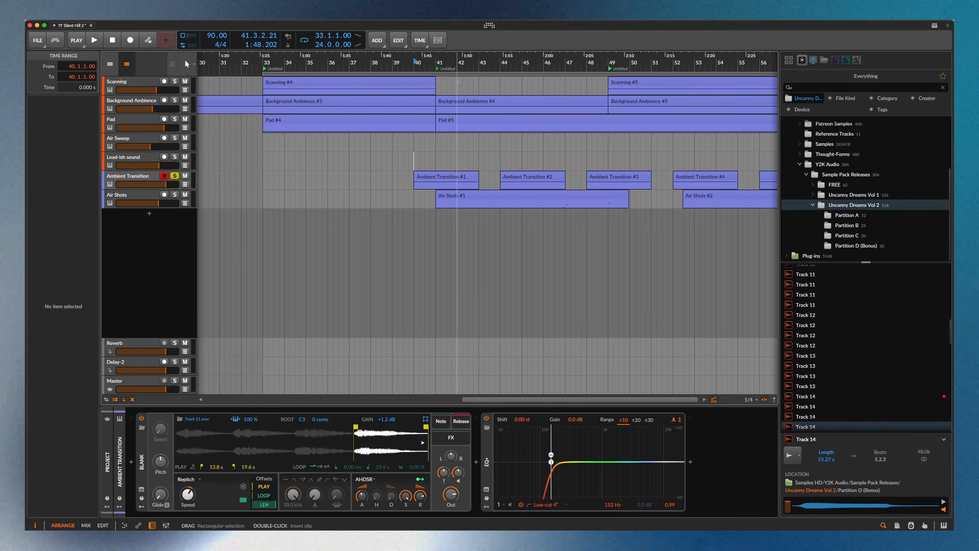
Step: Examine how the Ambient Transition clips are placed around the section starts at bars 41 and 49, and clear the track's solo
drag(459, 130, 421, 120)
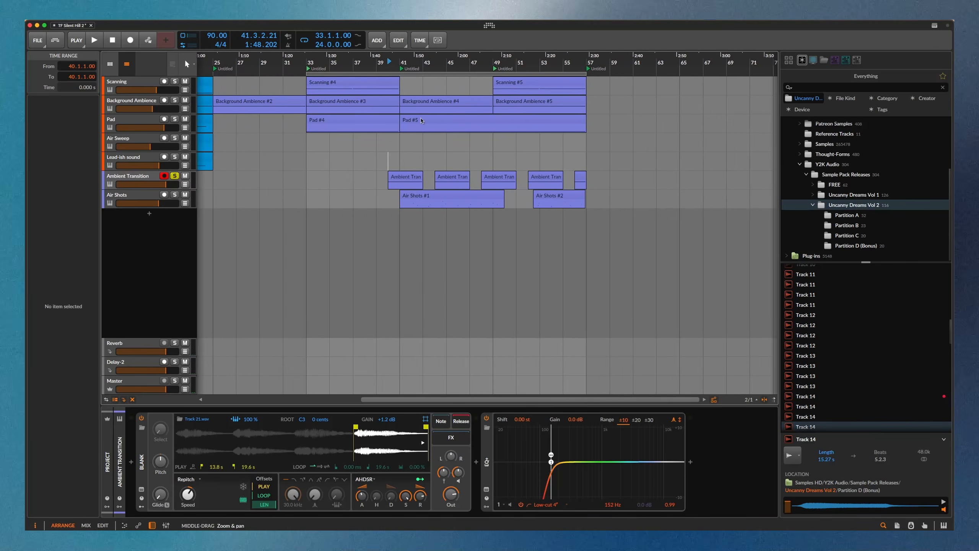
scroll(422, 163, up, 3)
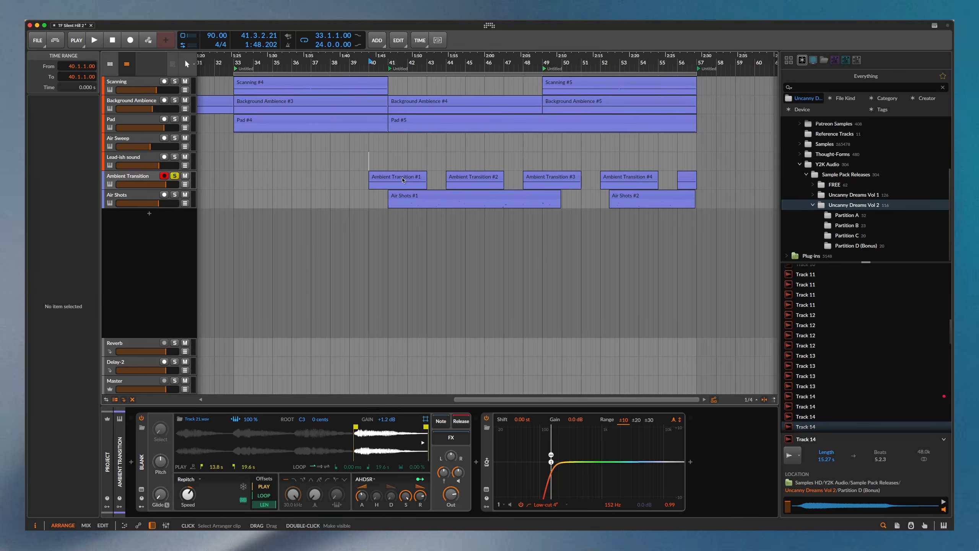
click(402, 179)
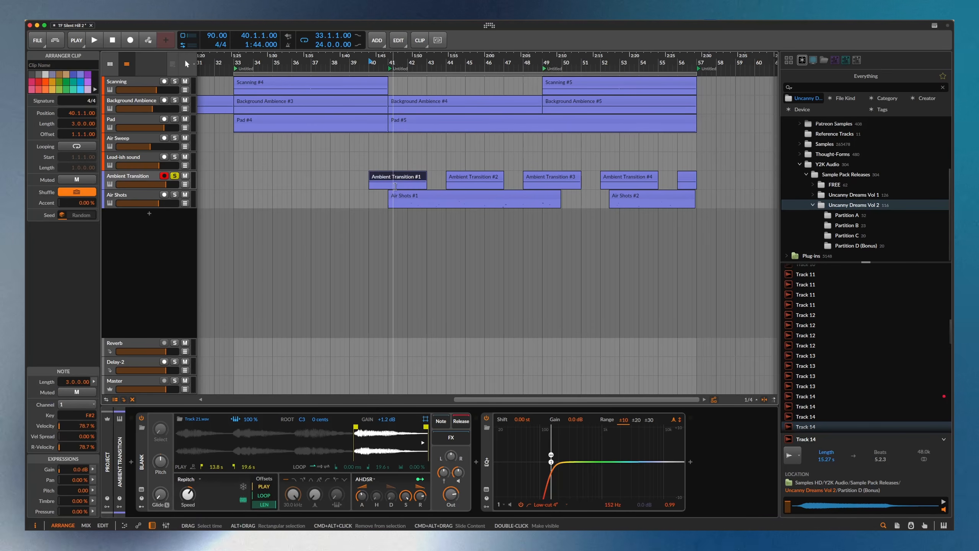
scroll(392, 170, up, 2)
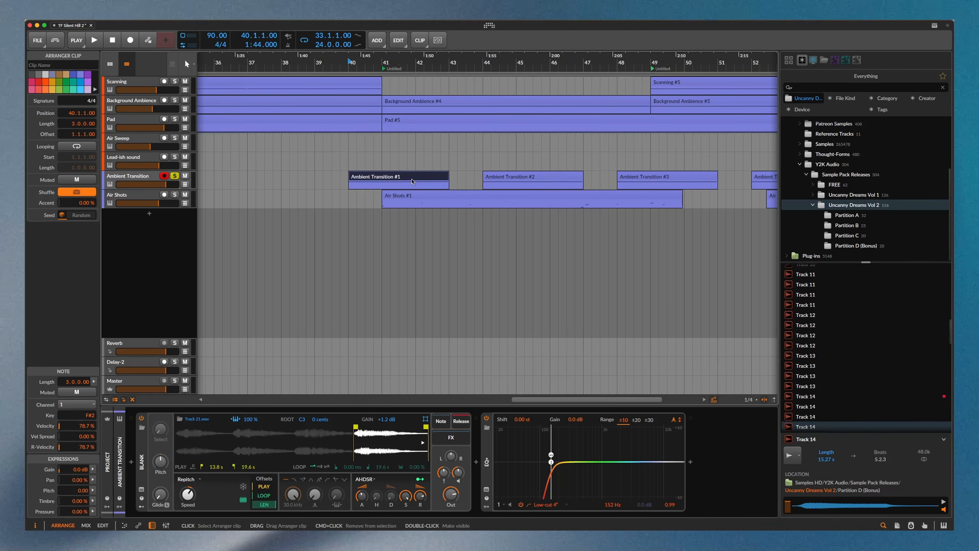
drag(381, 63, 405, 23)
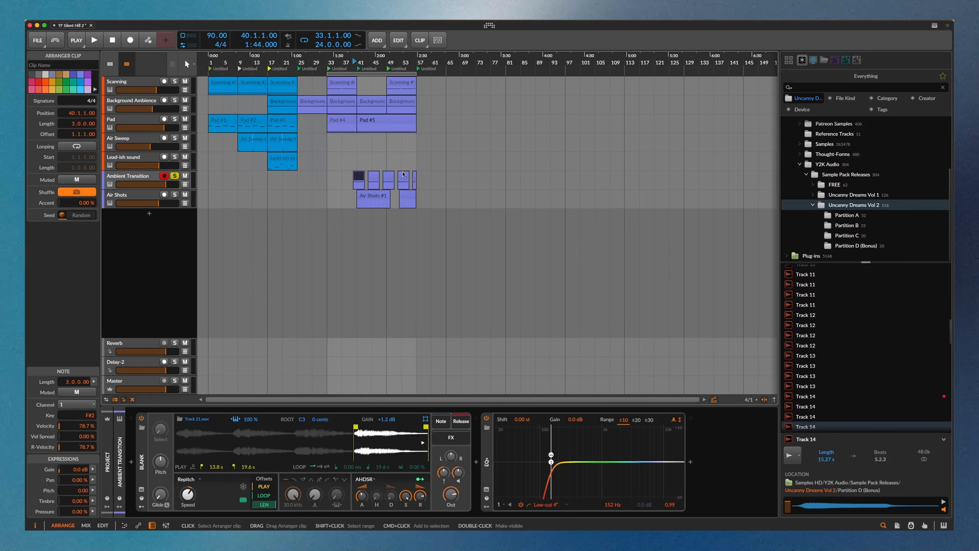
drag(362, 187, 407, 219)
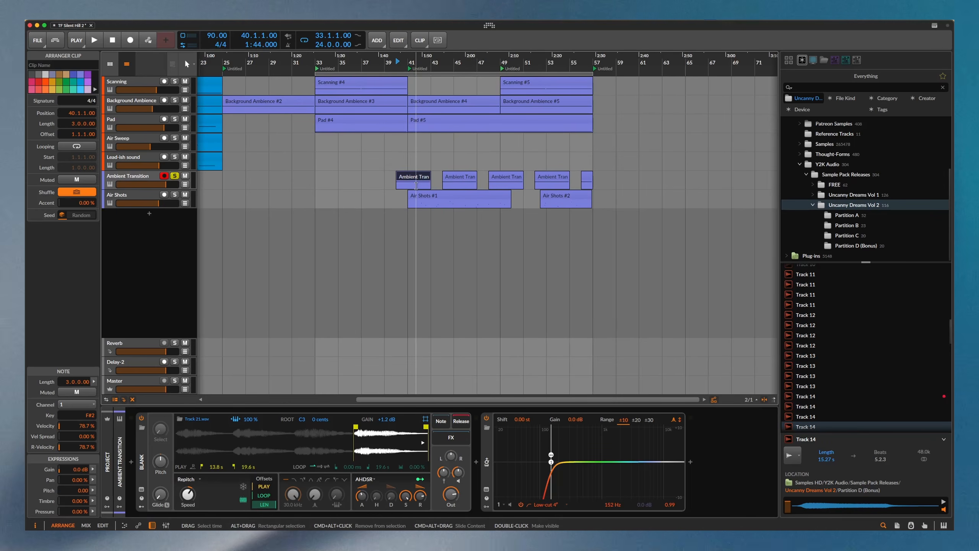
middle_click(416, 186)
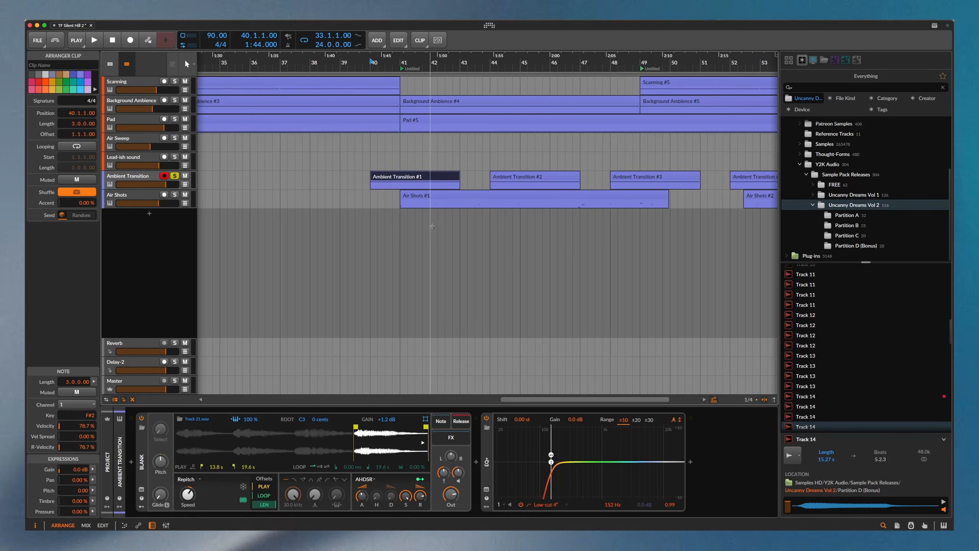
scroll(414, 216, down, 5)
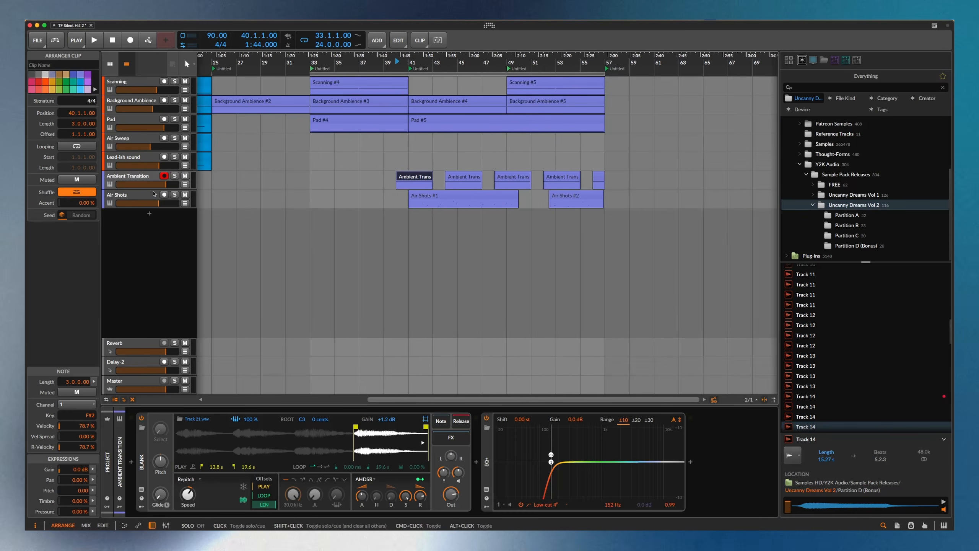
Step: Solo the Air Shots track and examine the notes across the whole Air Shots #1 clip at bar 41
click(141, 197)
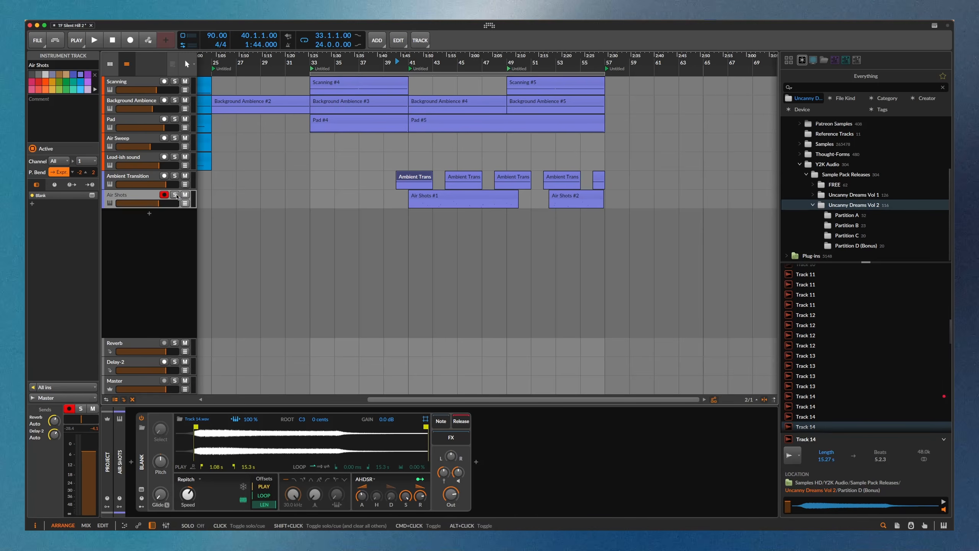
click(175, 195)
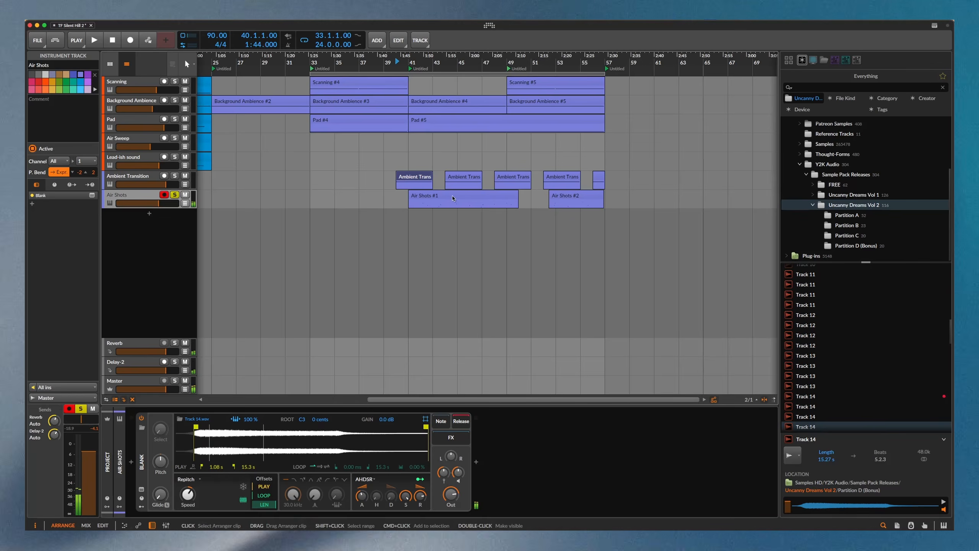
click(455, 206)
double_click(455, 208)
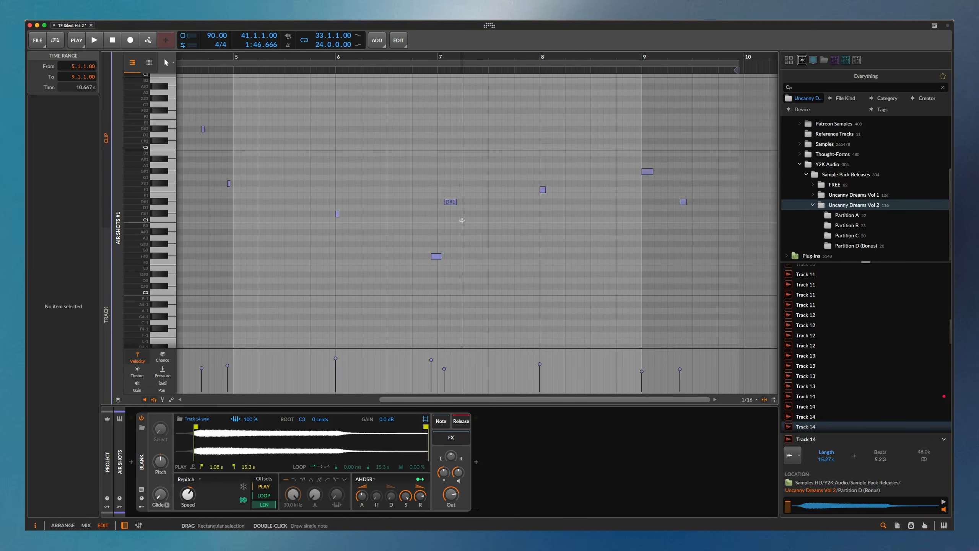
key(alt+1)
scroll(461, 210, down, 5)
scroll(459, 204, up, 8)
double_click(476, 203)
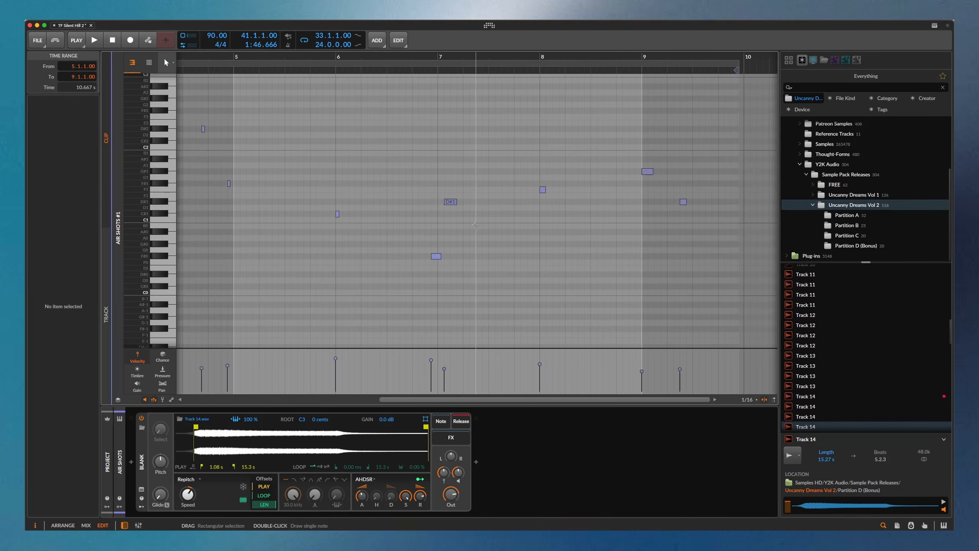
scroll(282, 155, up, 6)
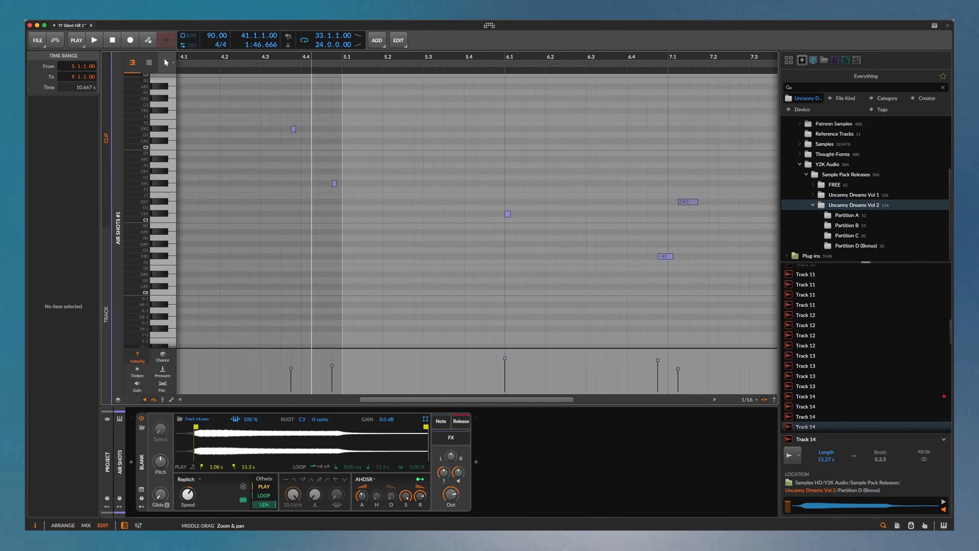
scroll(405, 233, down, 6)
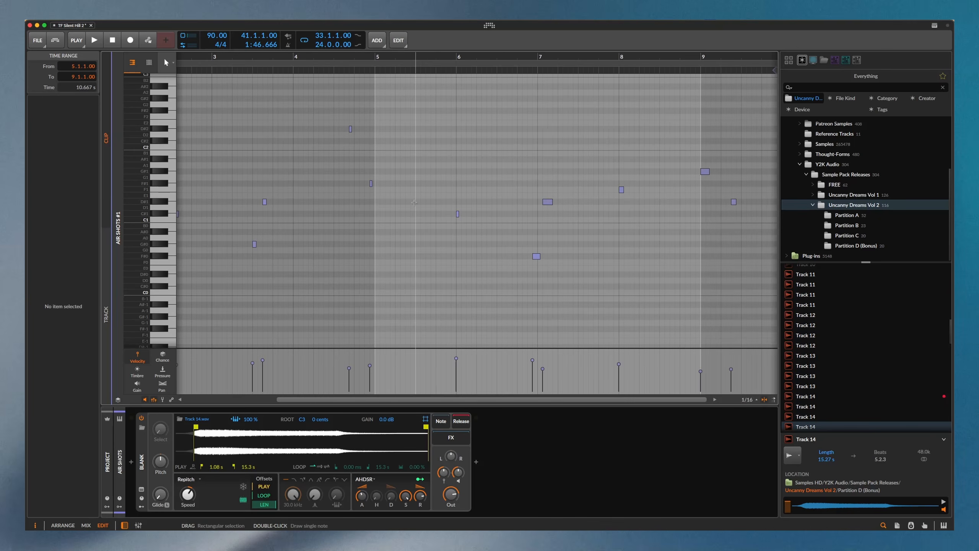
scroll(444, 260, down, 3)
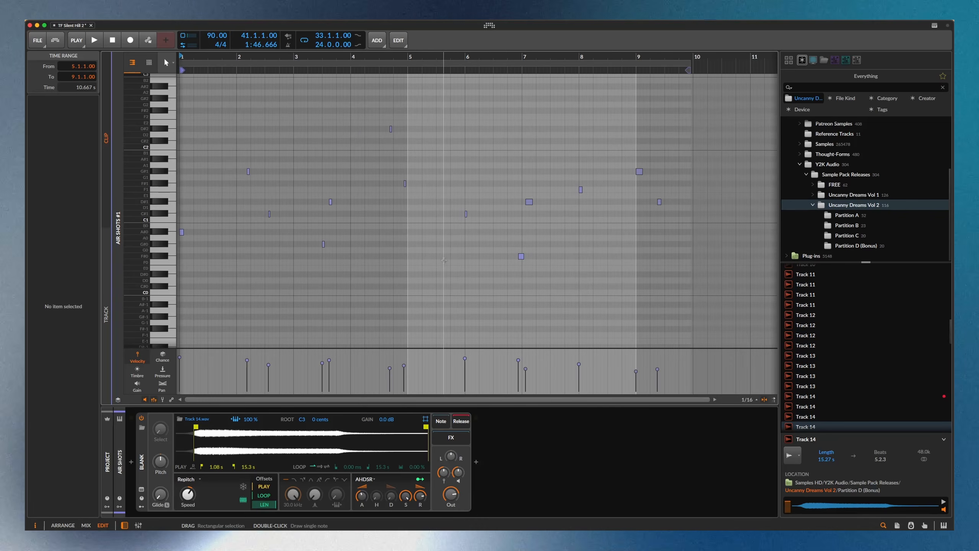
Step: Return to the arrangement and listen to the soloed Air Shots track from bar 41
key(Tab)
key(Tab)
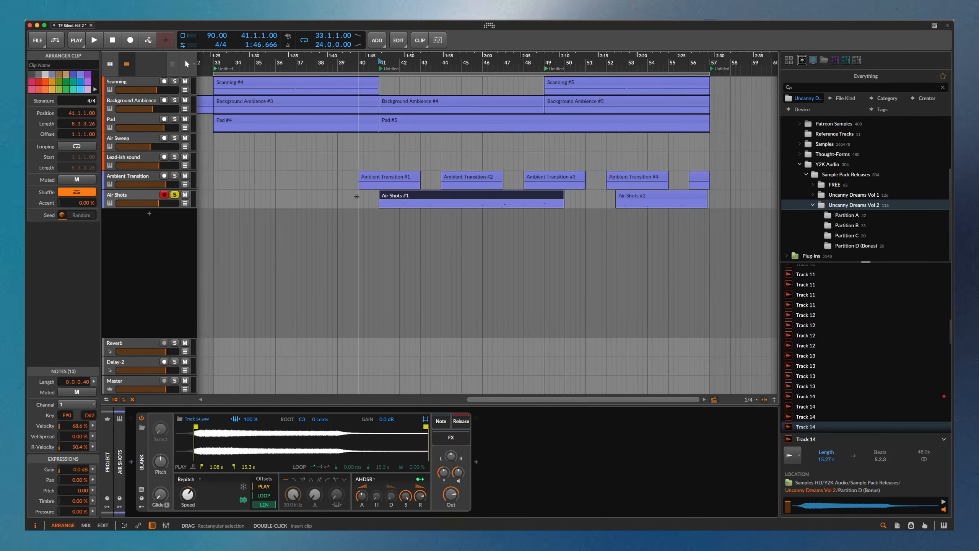
key(space)
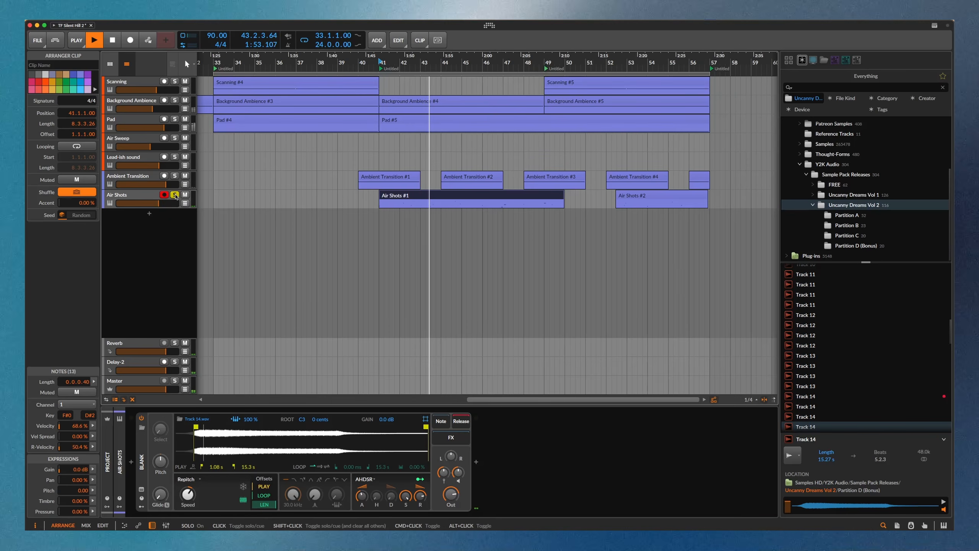
key(space)
Step: Clear the Air Shots solo and listen to all tracks together from bar 41
click(174, 194)
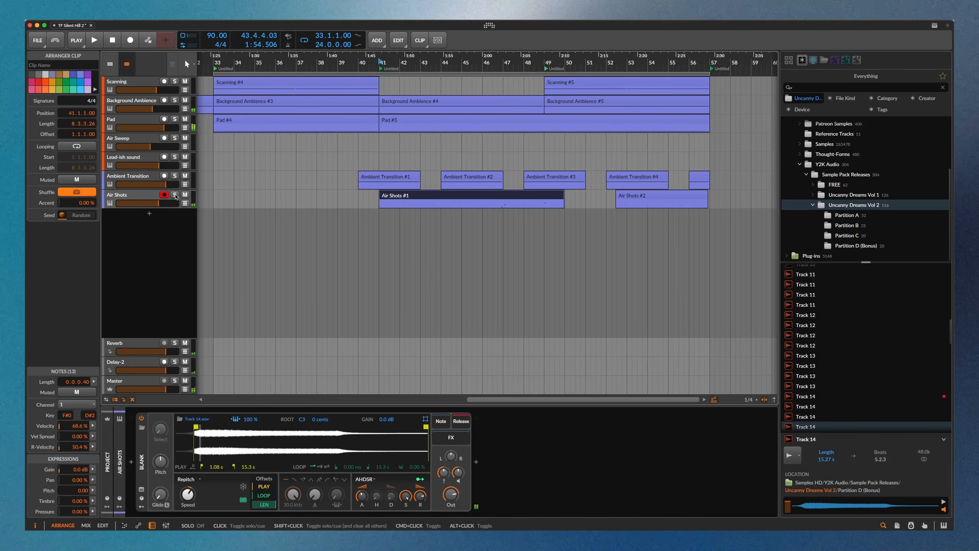
key(space)
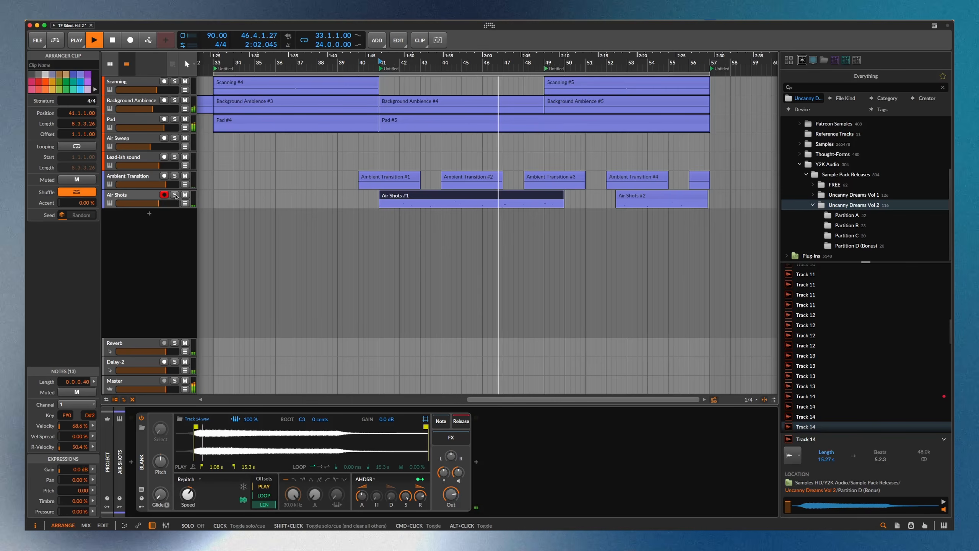
key(space)
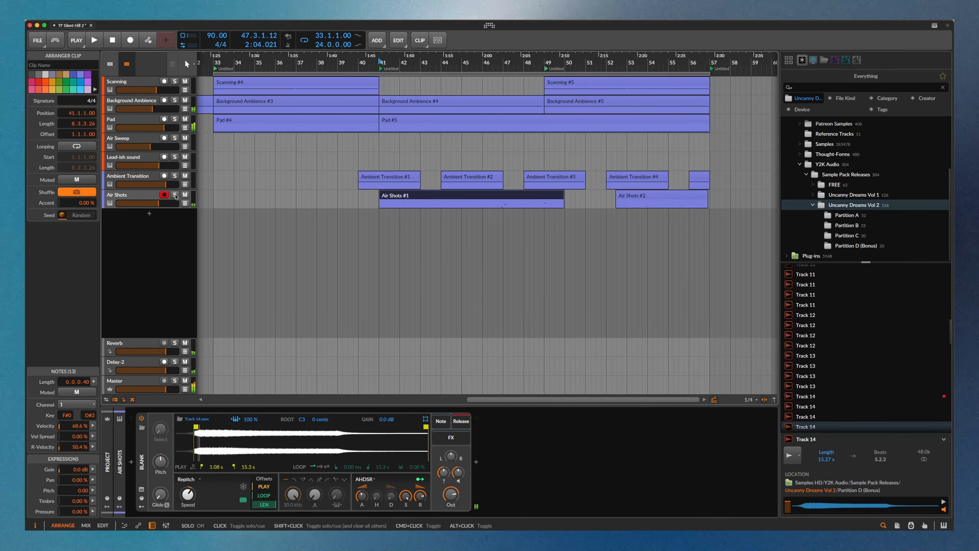
scroll(329, 202, down, 5)
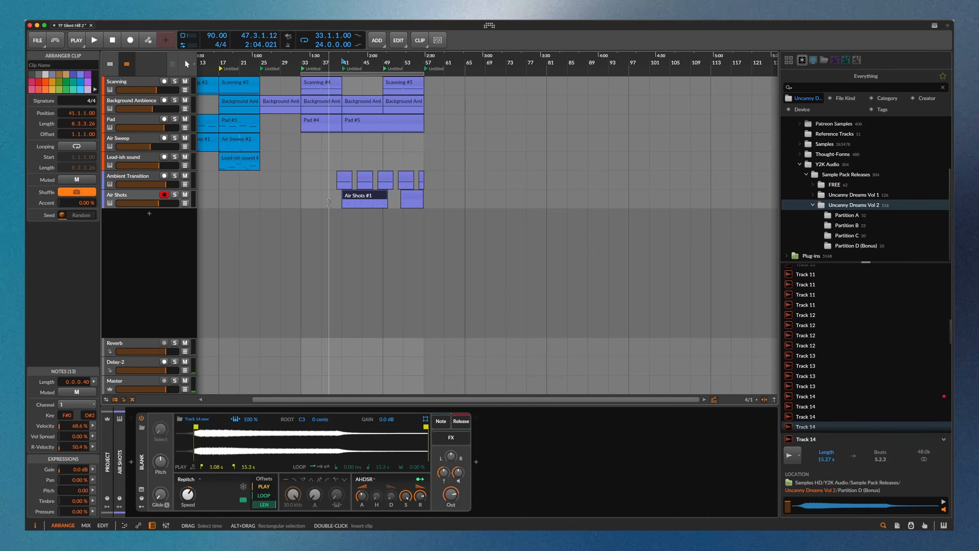